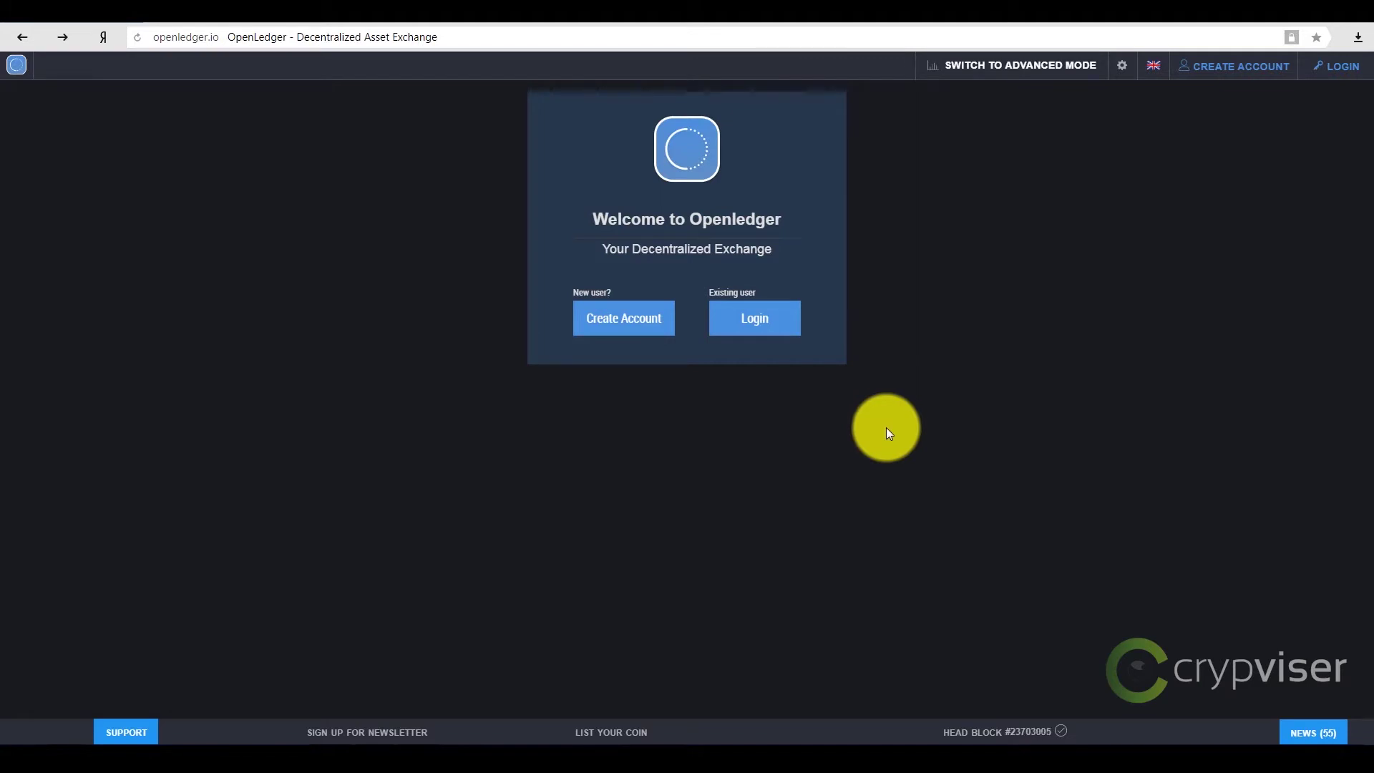
Step: Keep the interface language as English and start creating a new account
{"action": "left_click", "coordinate": [1154, 68]}
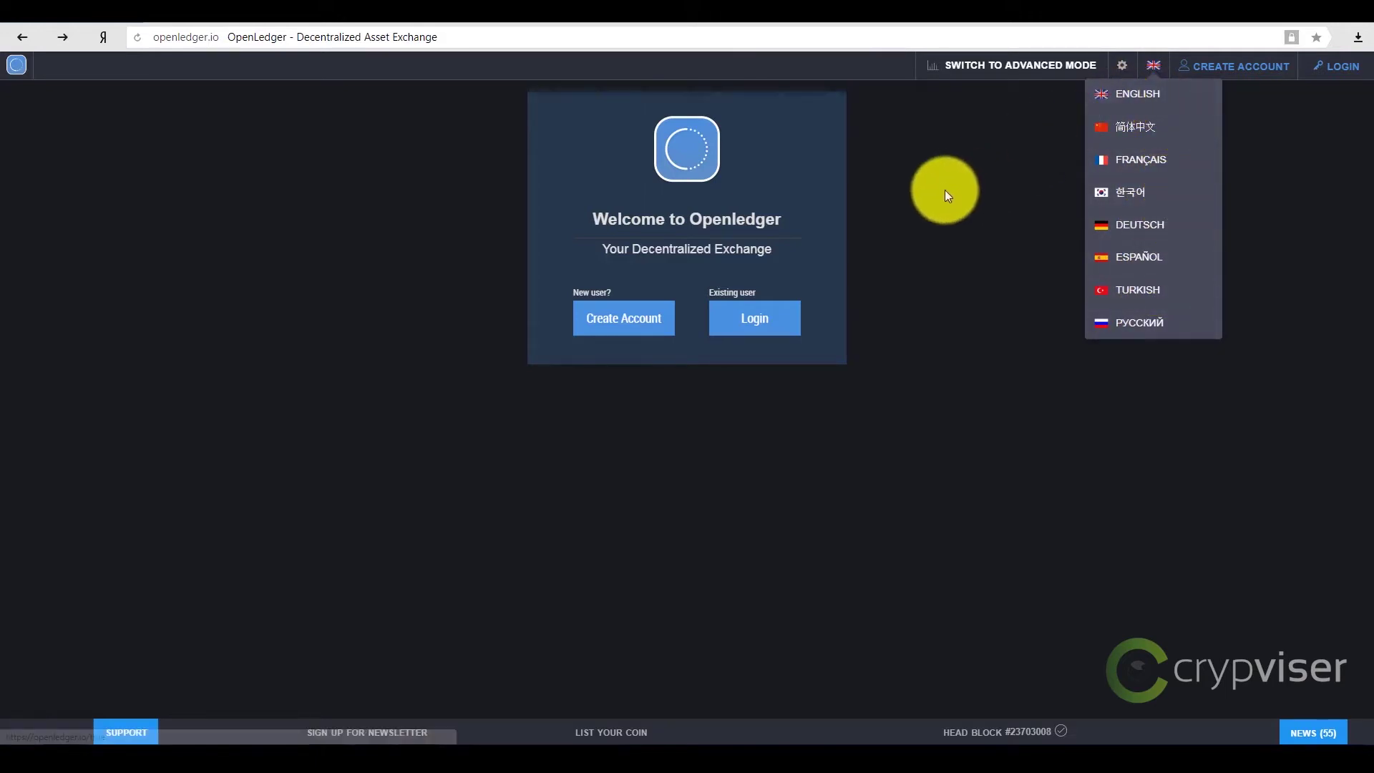
{"action": "left_click", "coordinate": [944, 190]}
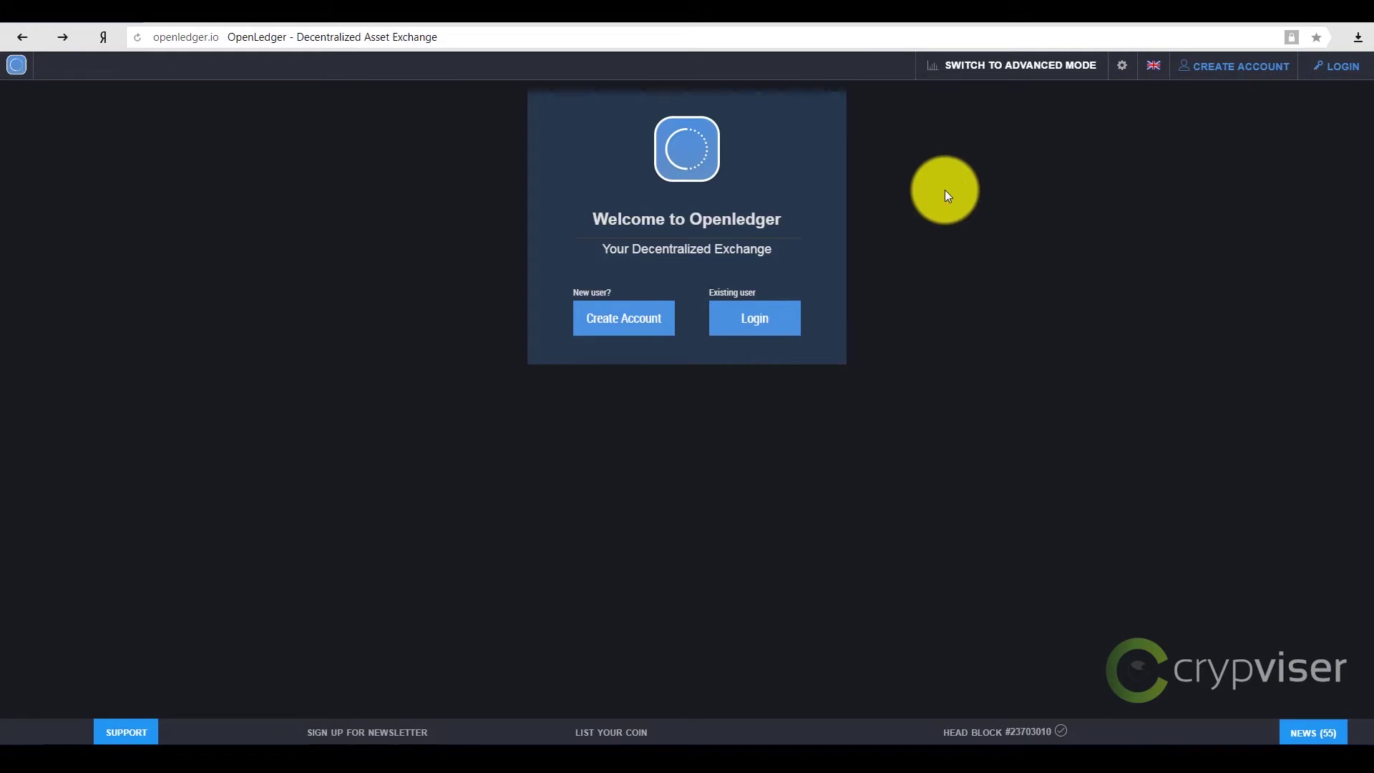
{"action": "left_click", "coordinate": [635, 327]}
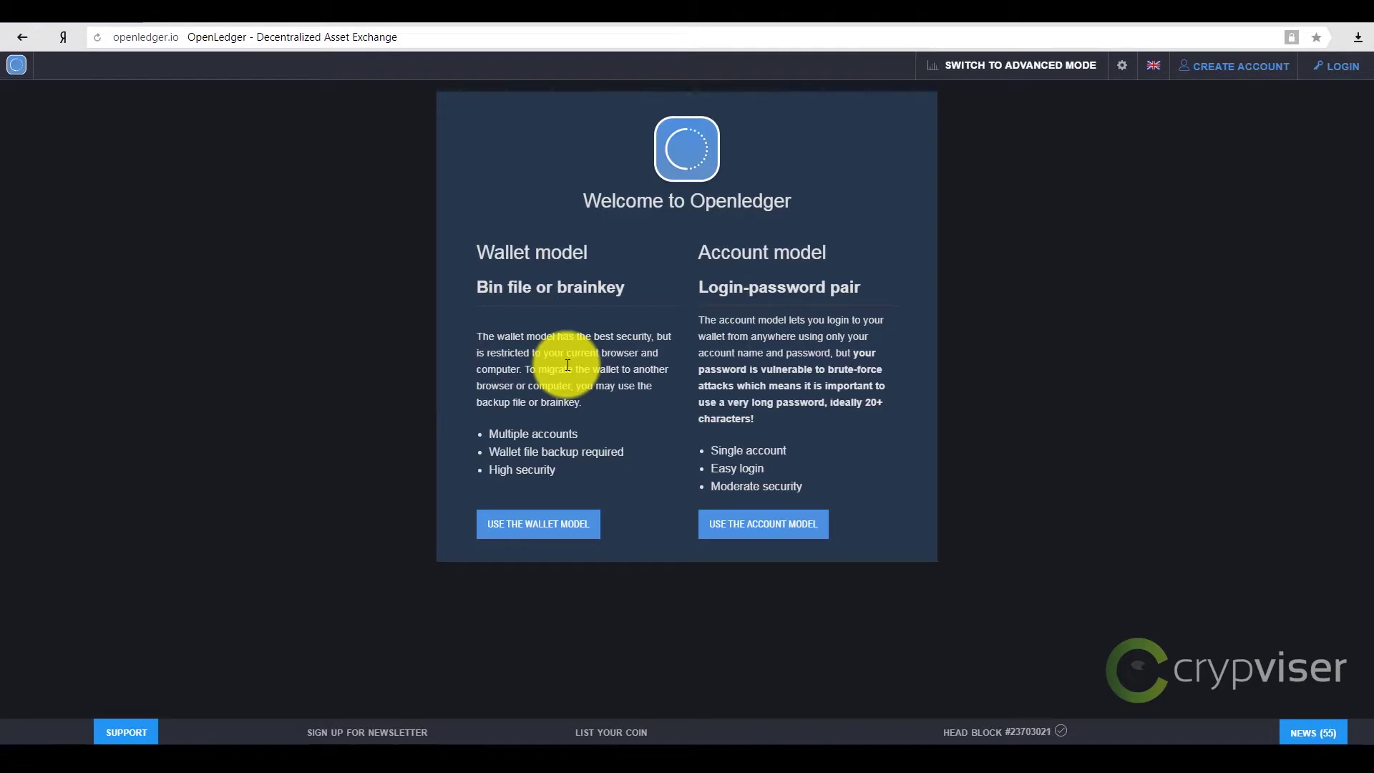
Step: Choose the wallet model, enter the public account name, and paste the password into both fields
{"action": "left_click", "coordinate": [531, 528]}
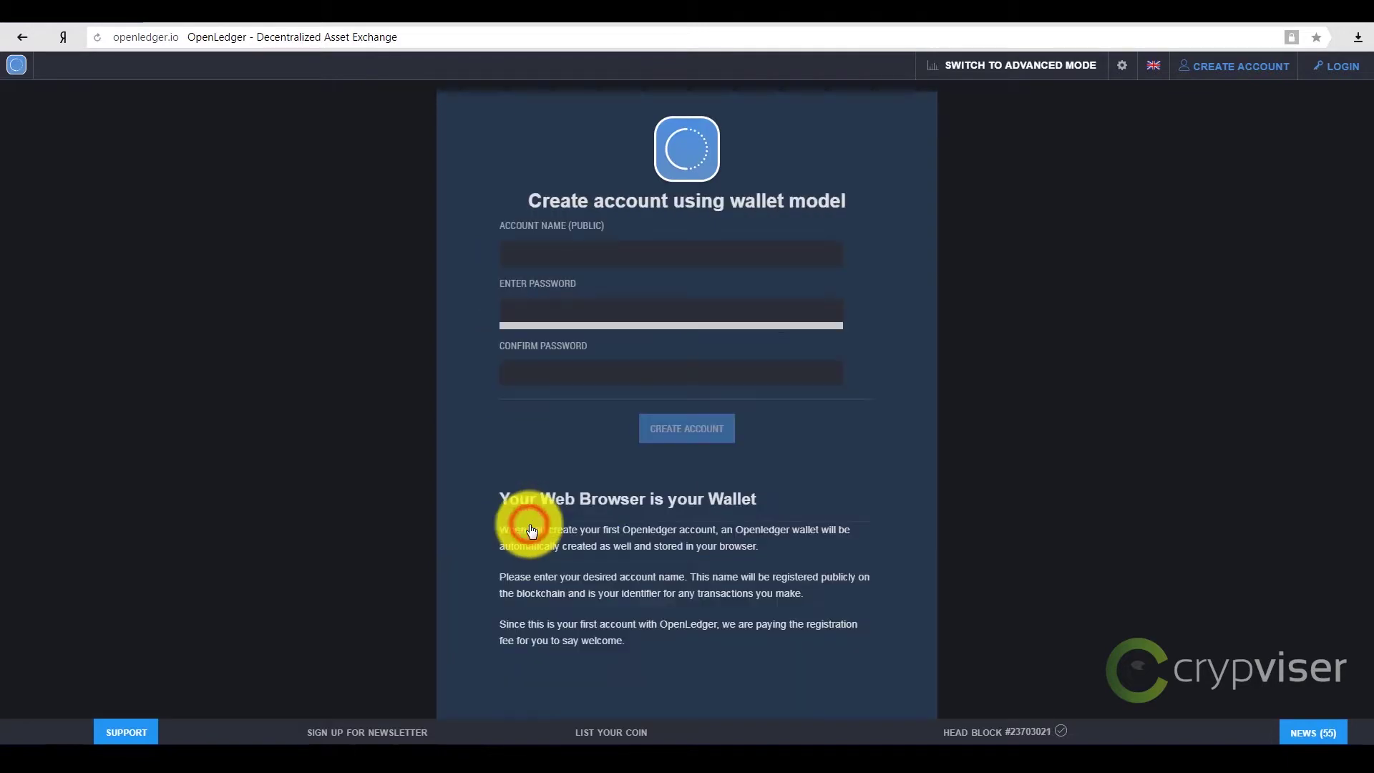
{"action": "left_click", "coordinate": [580, 257]}
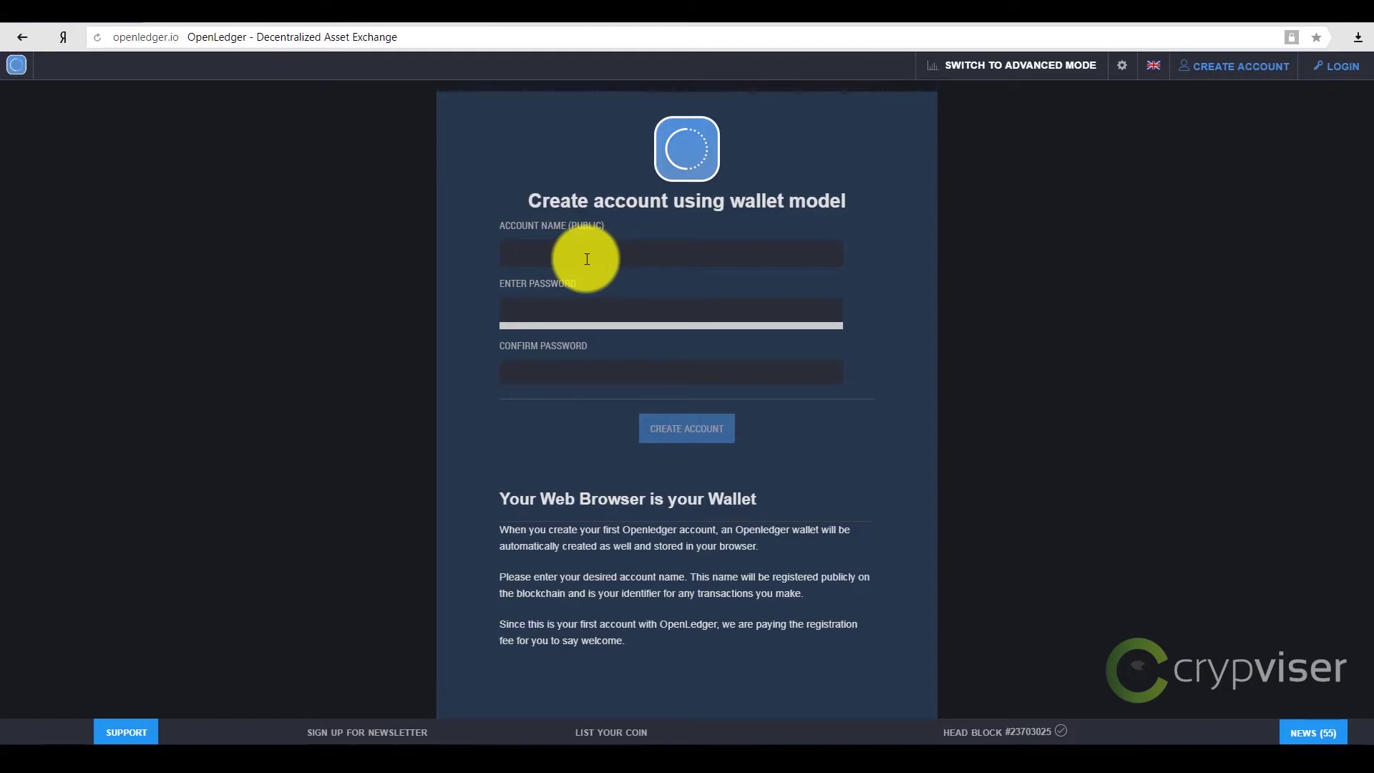
{"action": "left_click", "coordinate": [565, 307]}
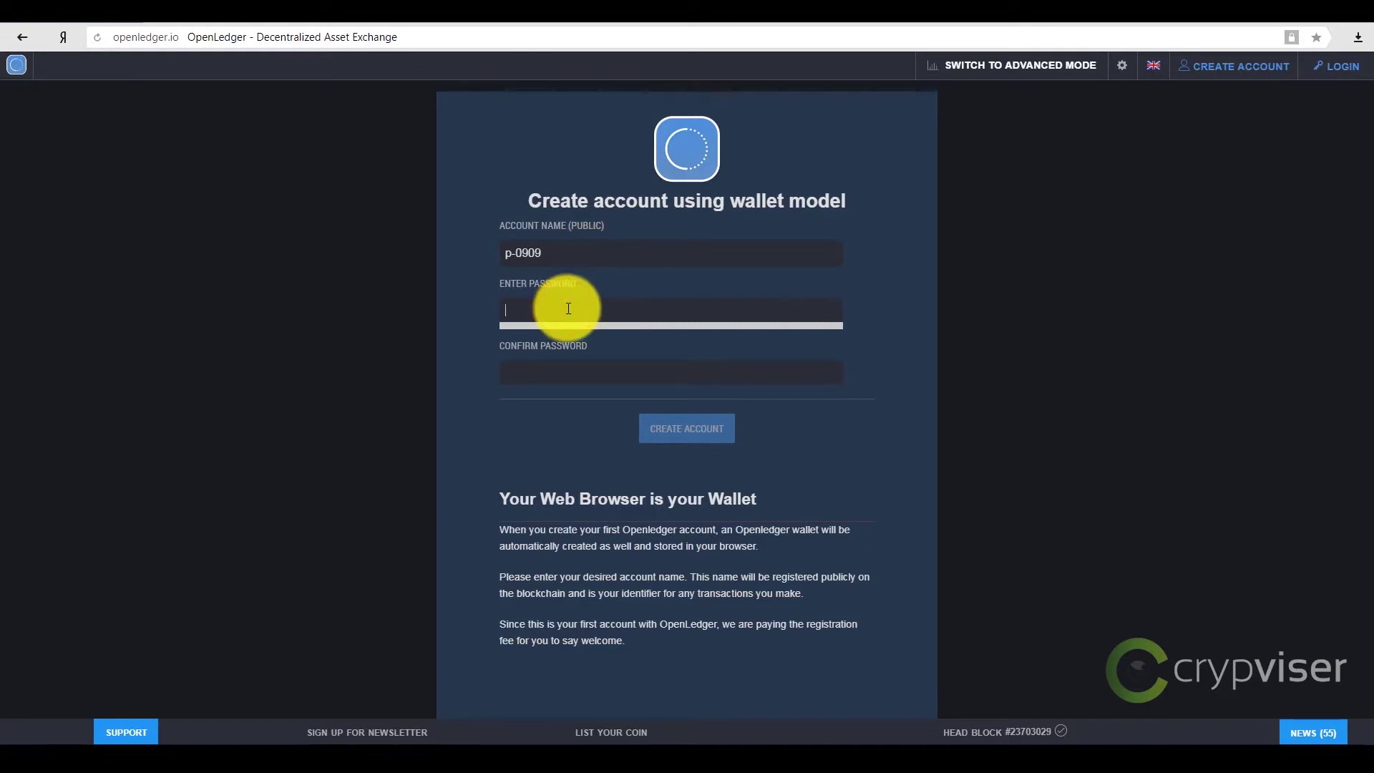
{"action": "key", "text": "ctrl+v"}
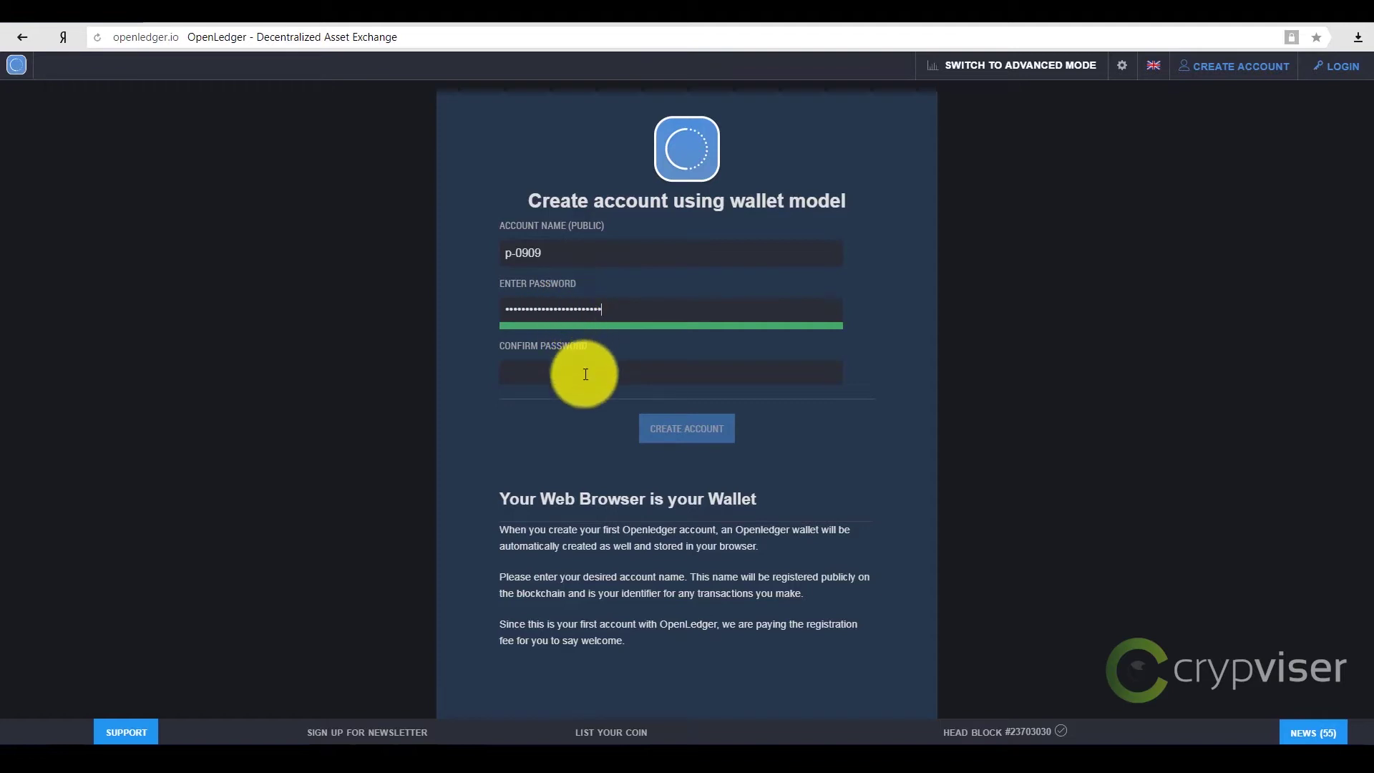
{"action": "left_click", "coordinate": [584, 372]}
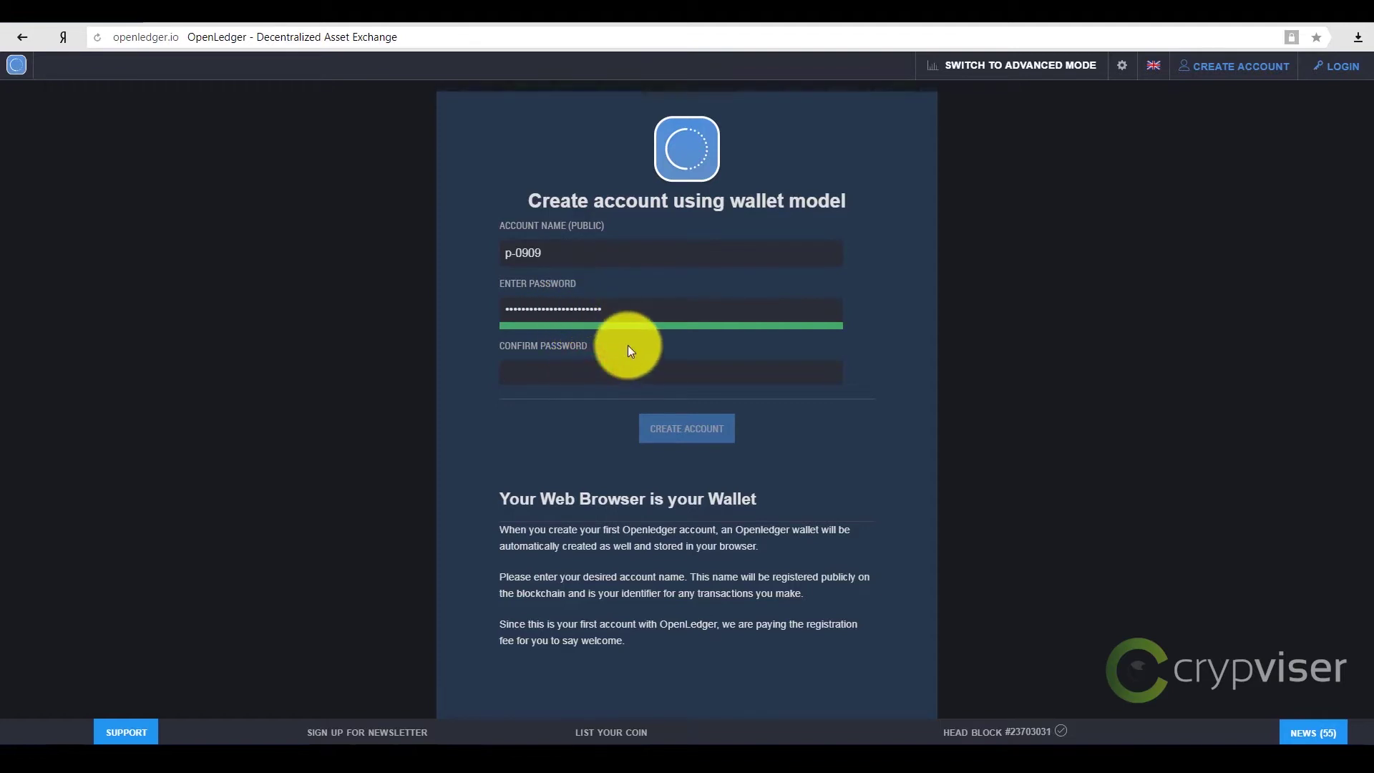
{"action": "key", "text": "ctrl+v"}
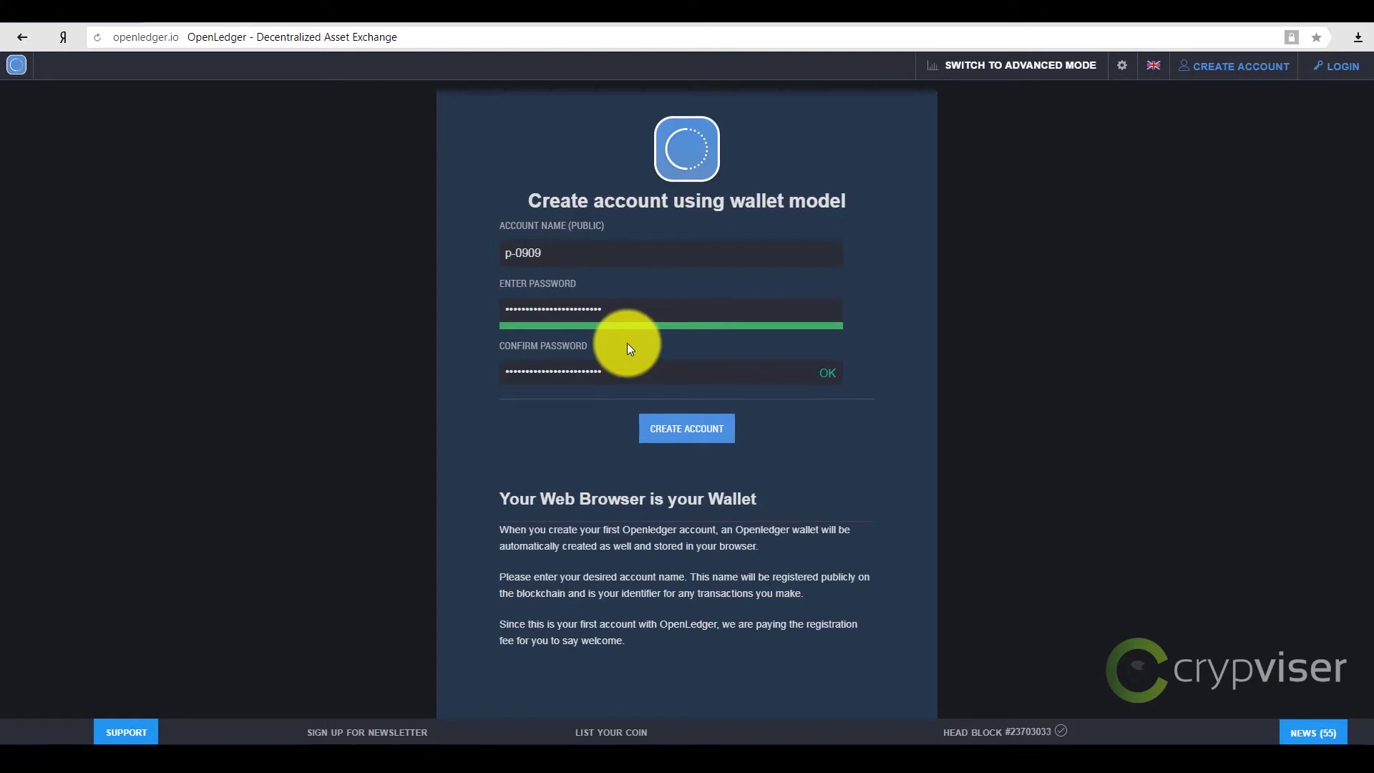
Step: Register the account and download the wallet backup file bts_default_20180120.bin
{"action": "left_click", "coordinate": [702, 437]}
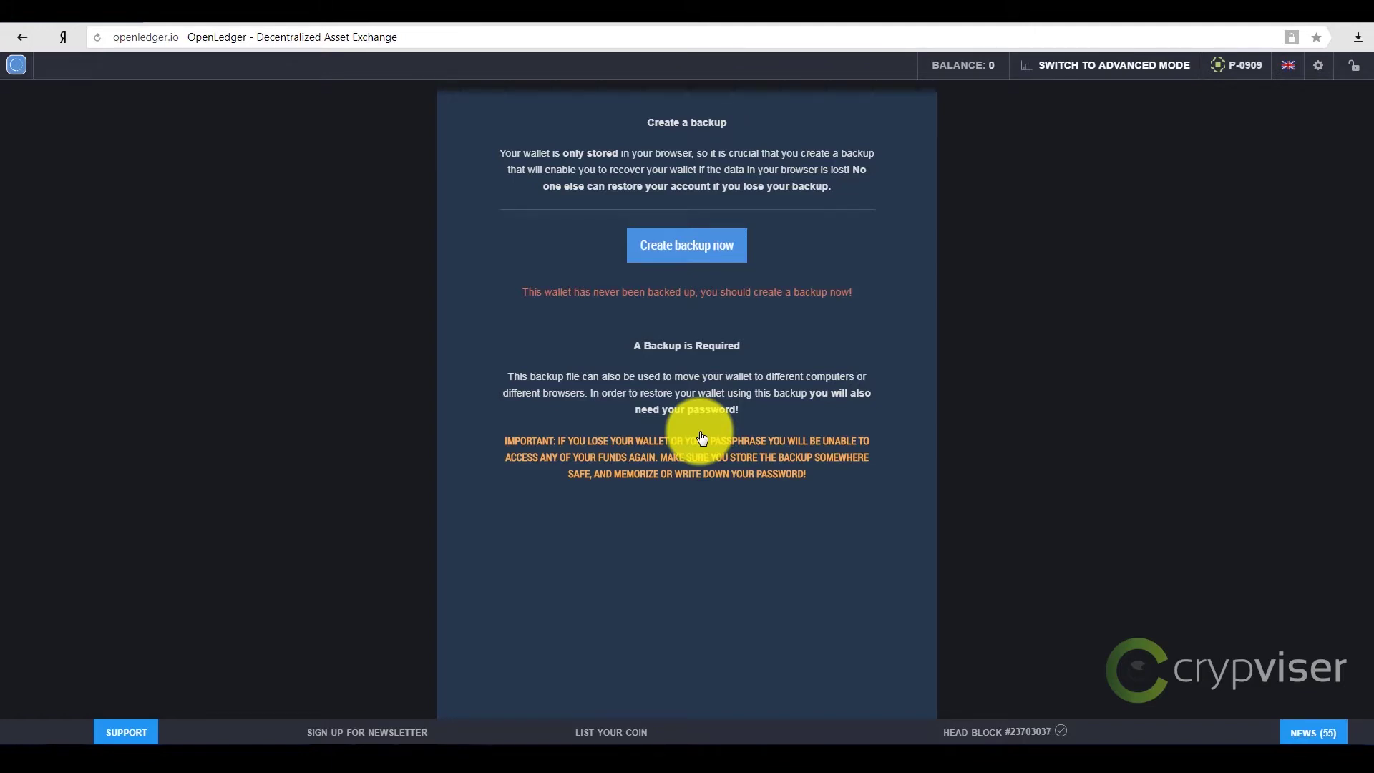
{"action": "left_click", "coordinate": [692, 250]}
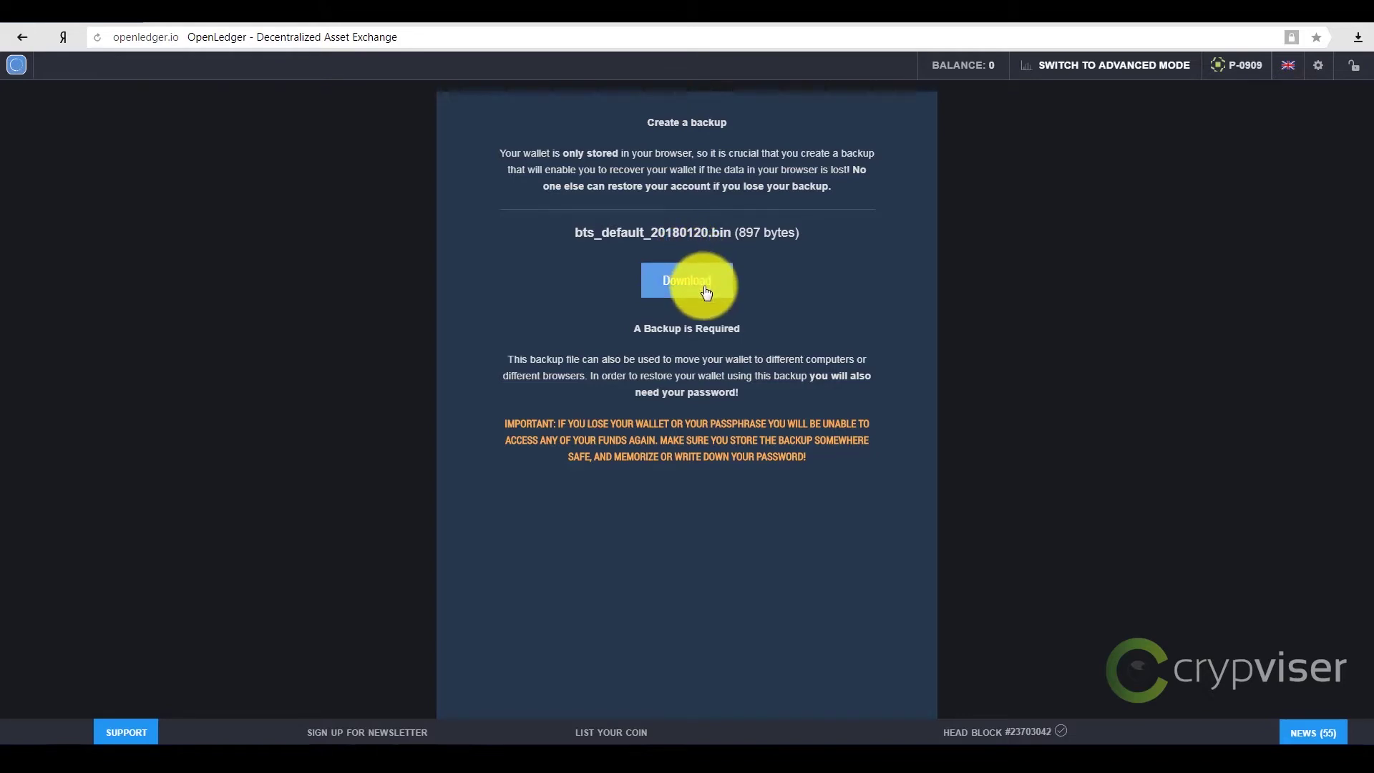
{"action": "left_click", "coordinate": [687, 281]}
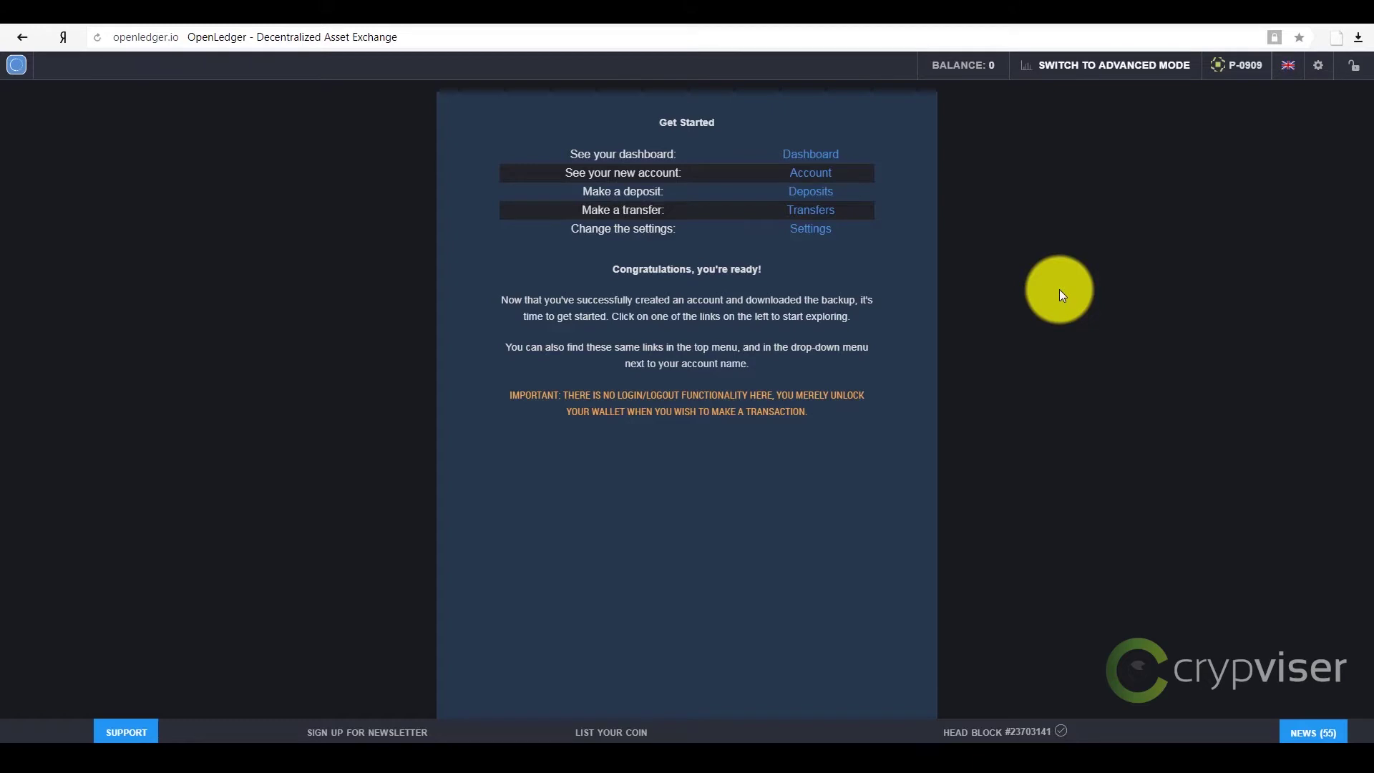
Step: Switch to advanced mode and bring up the crypto gateway deposit form
{"action": "left_click", "coordinate": [1106, 75]}
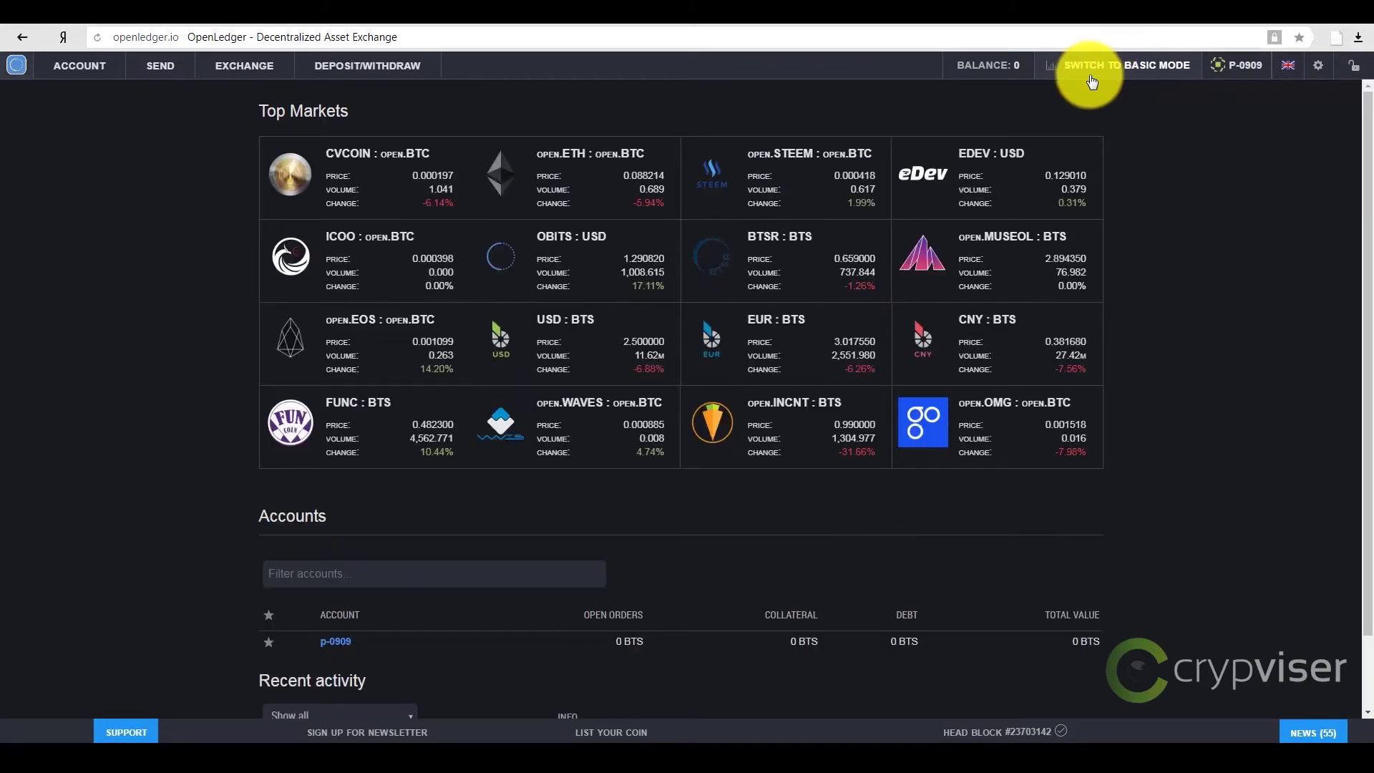
{"action": "left_click", "coordinate": [369, 74]}
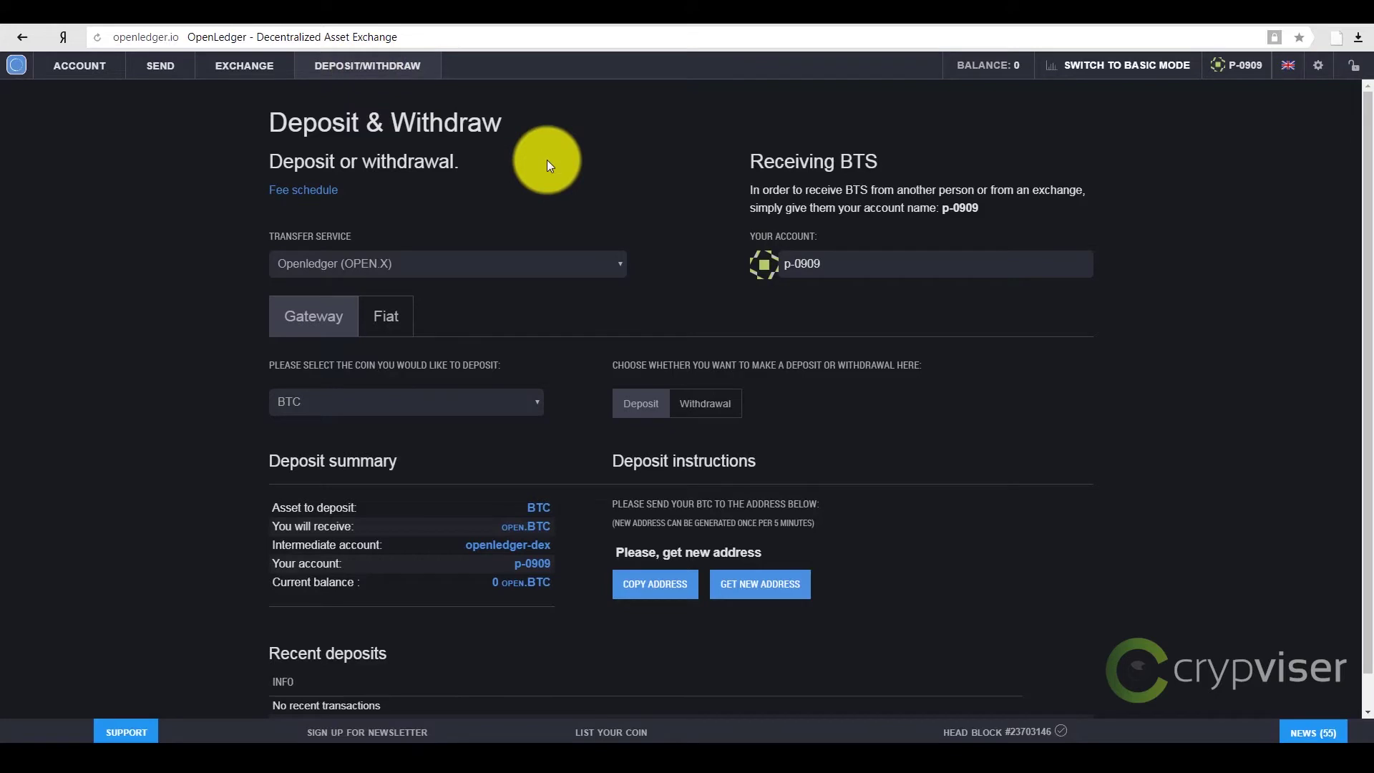
{"action": "left_click", "coordinate": [385, 317]}
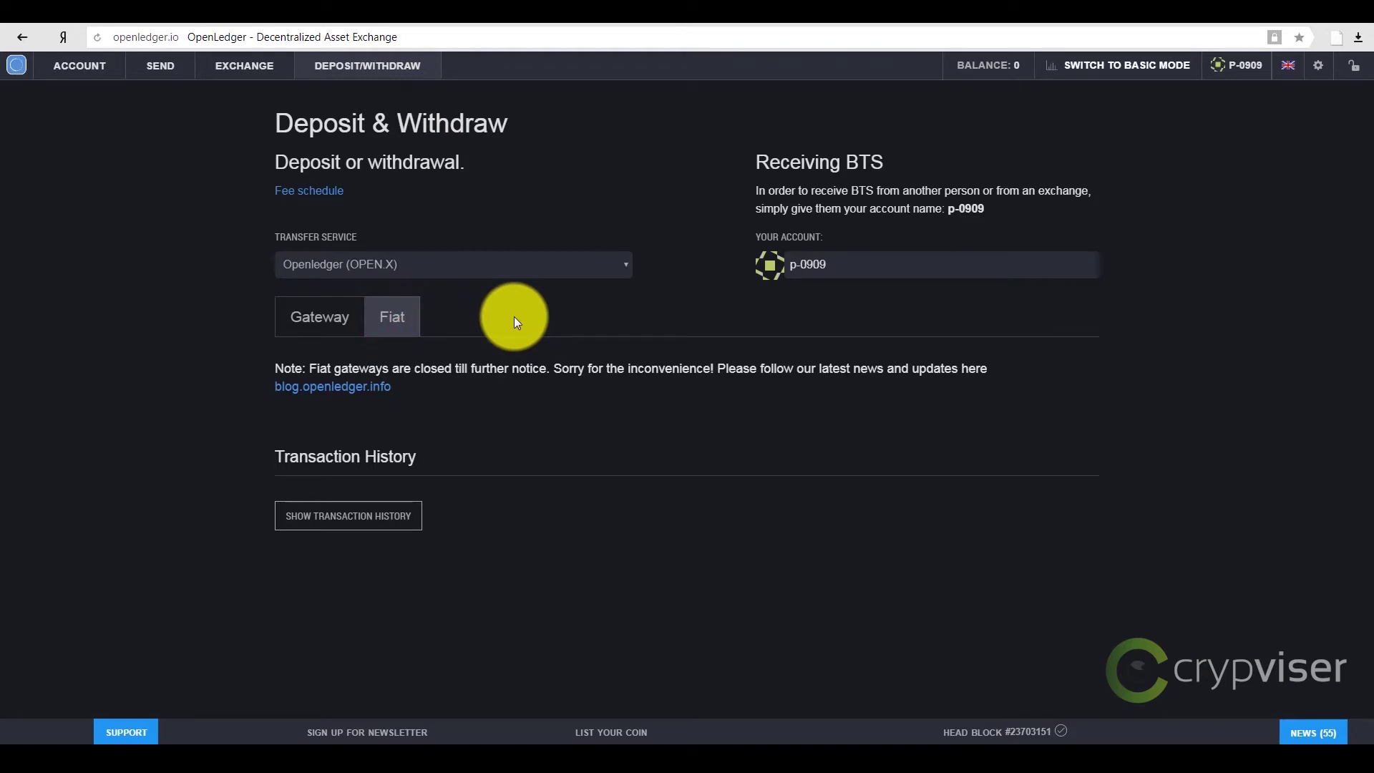
{"action": "left_click", "coordinate": [350, 327]}
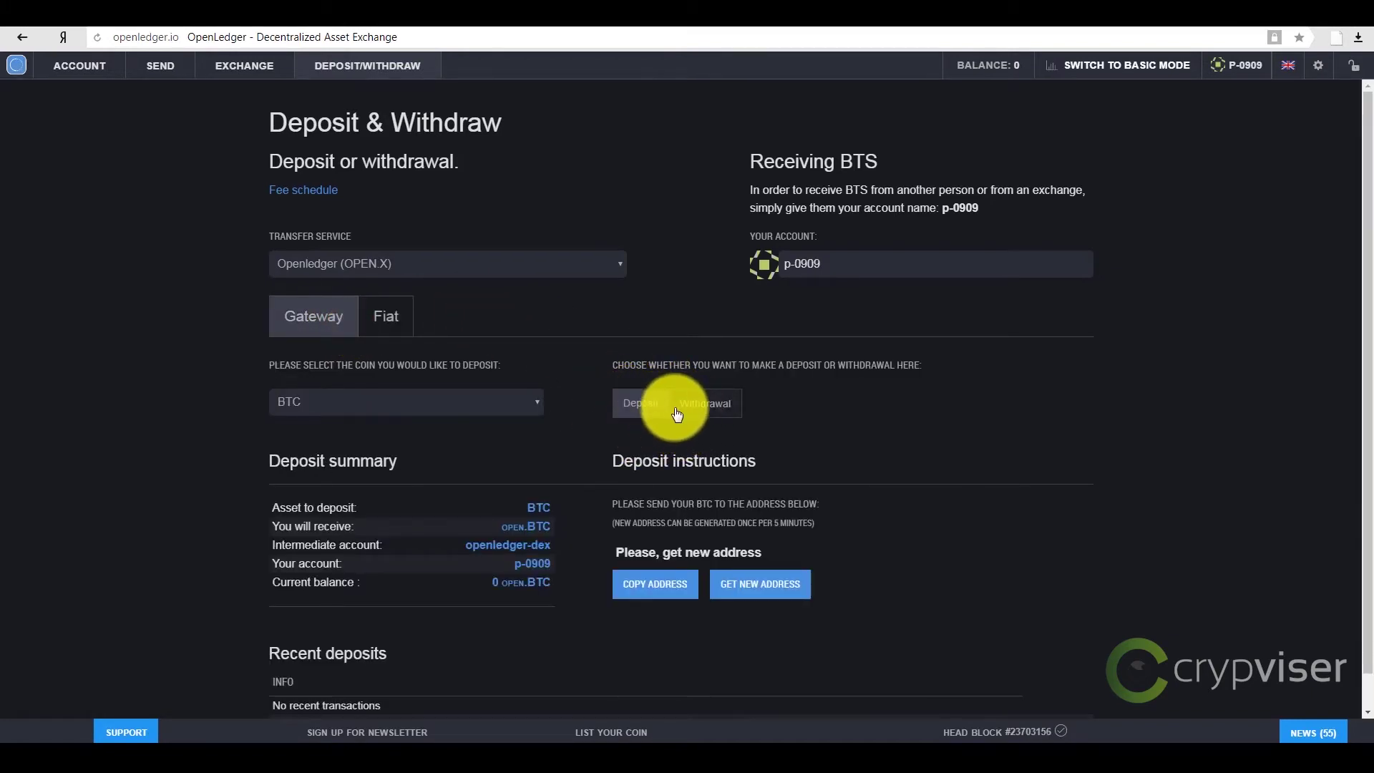
Step: Pick LTC as the deposit coin, generate a new deposit address and select it
{"action": "left_click", "coordinate": [650, 408]}
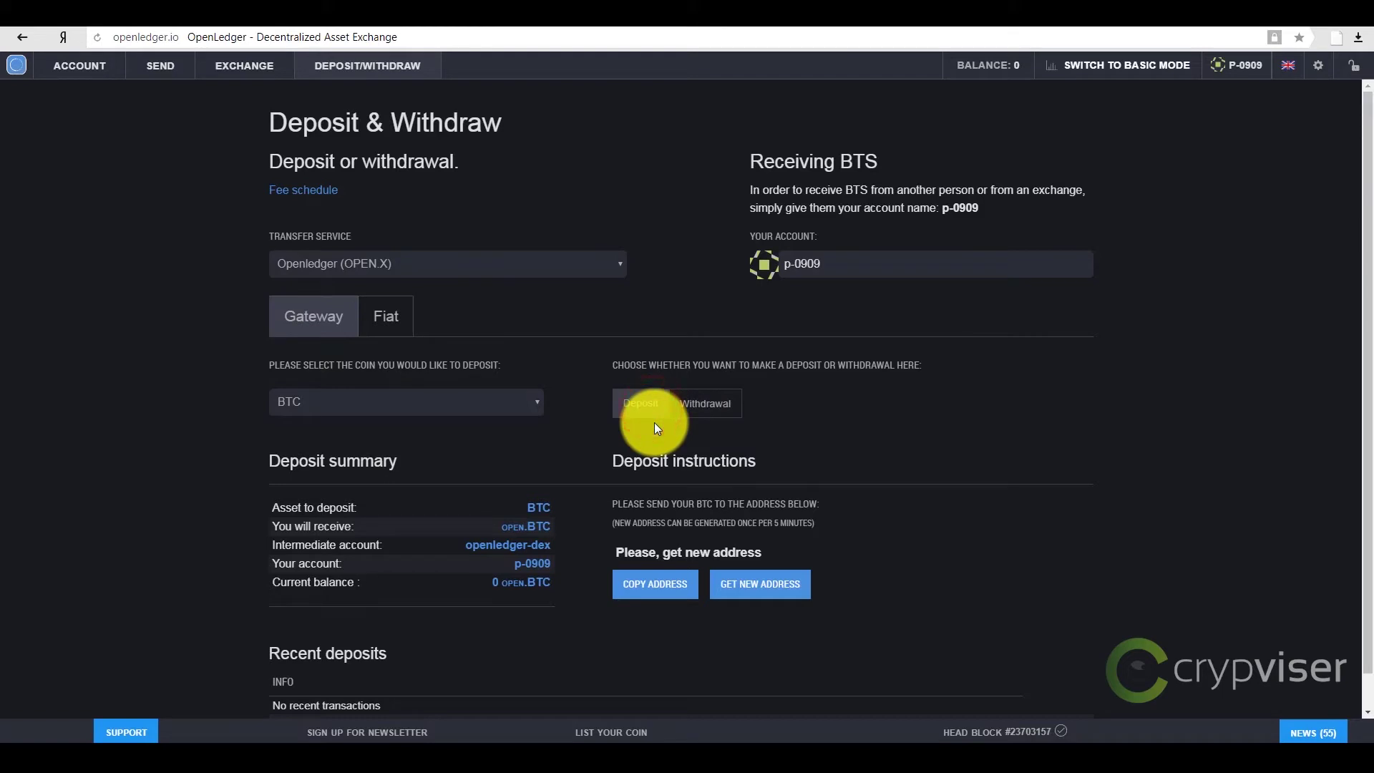
{"action": "left_click", "coordinate": [539, 414]}
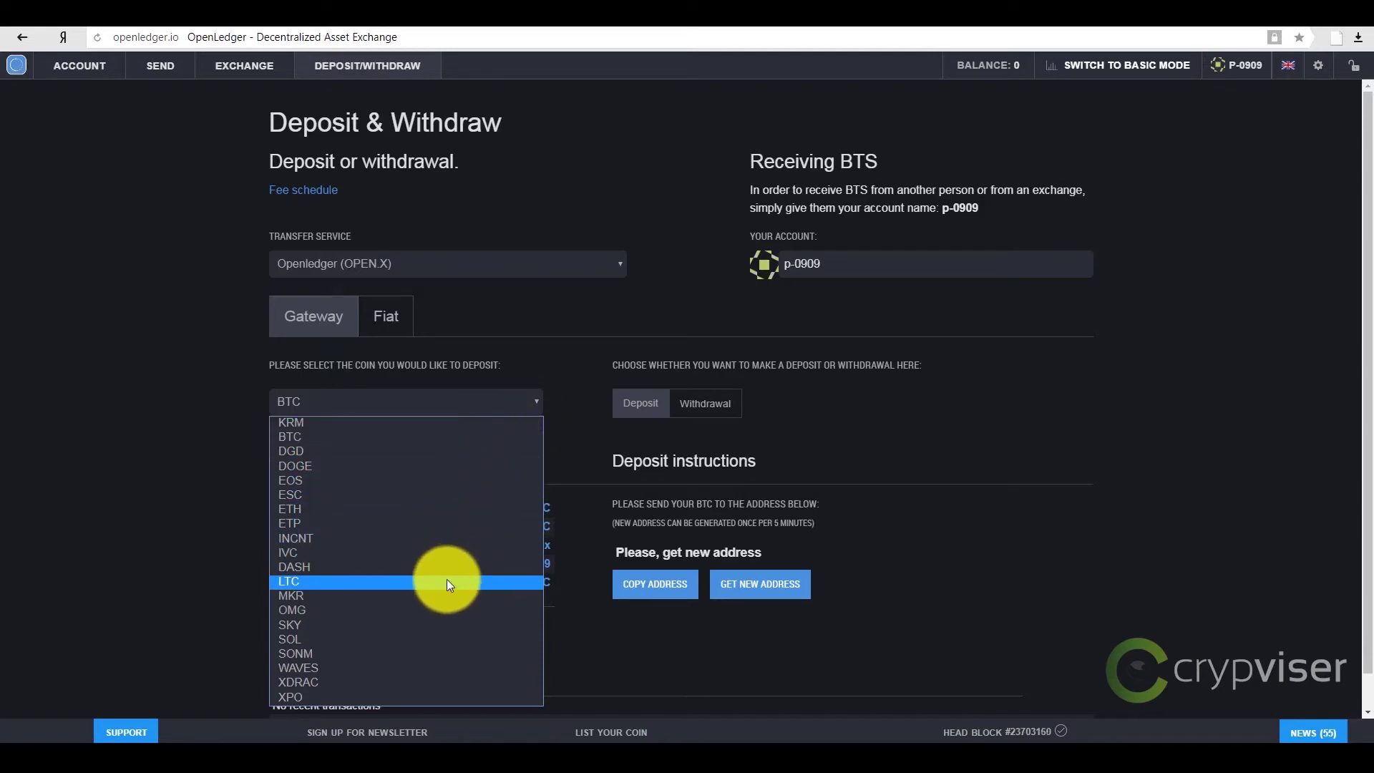
{"action": "left_click", "coordinate": [447, 581]}
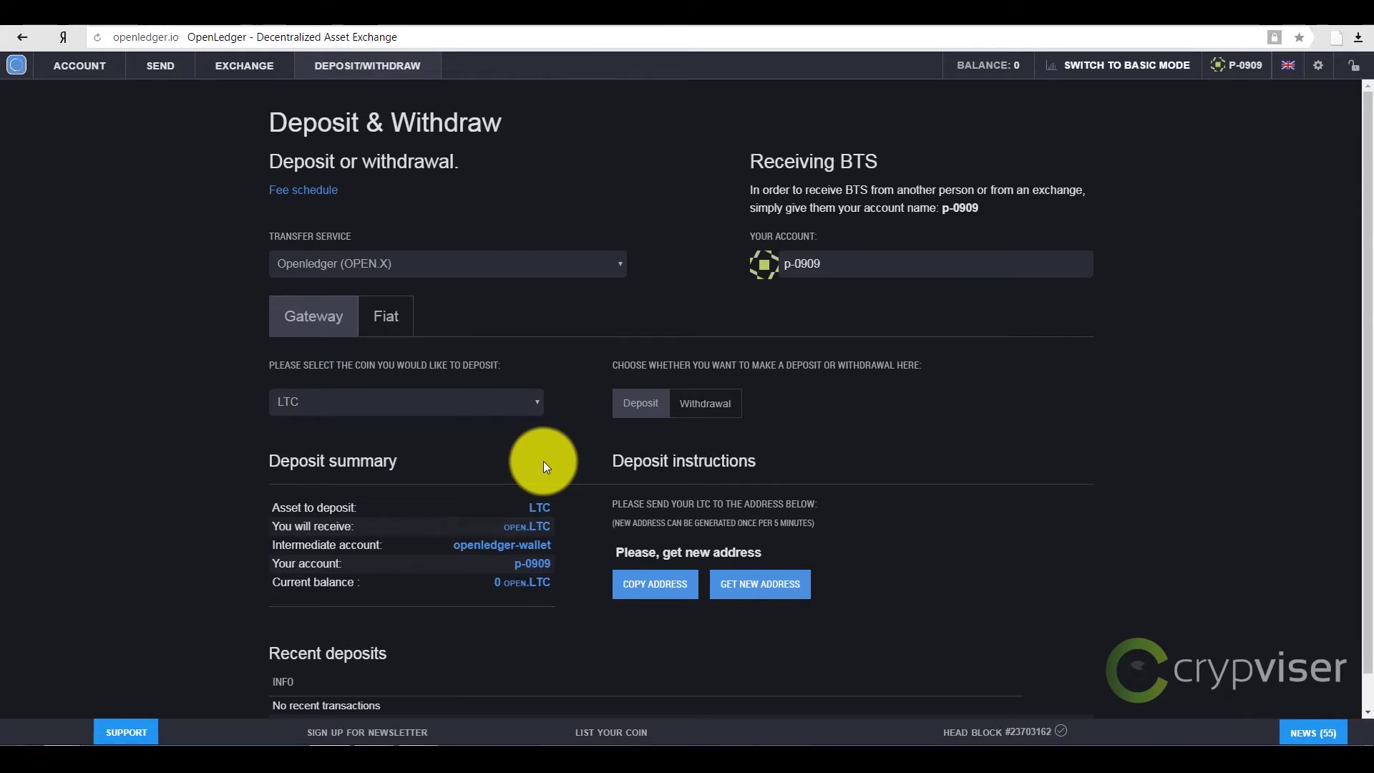
{"action": "left_click", "coordinate": [737, 595]}
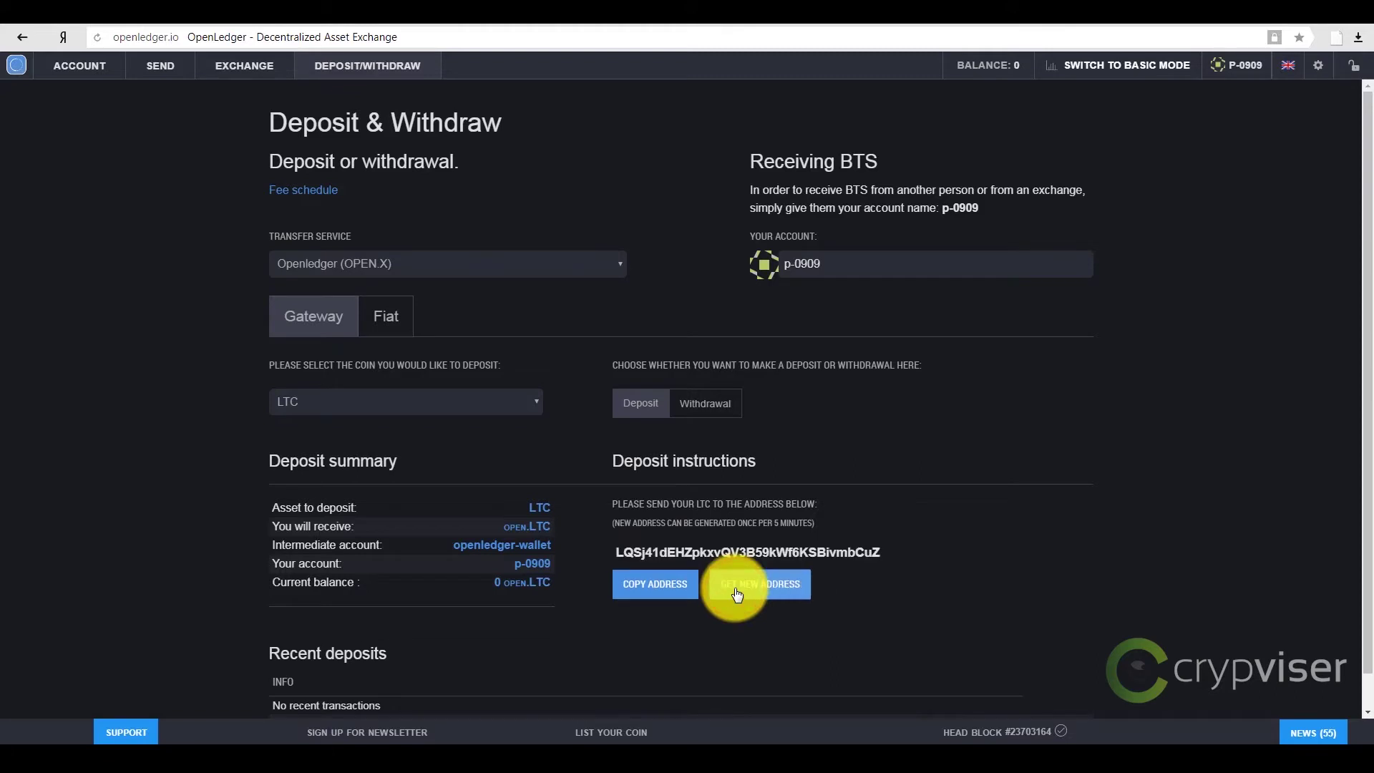
{"action": "left_click_drag", "start_coordinate": [882, 551], "coordinate": [612, 555]}
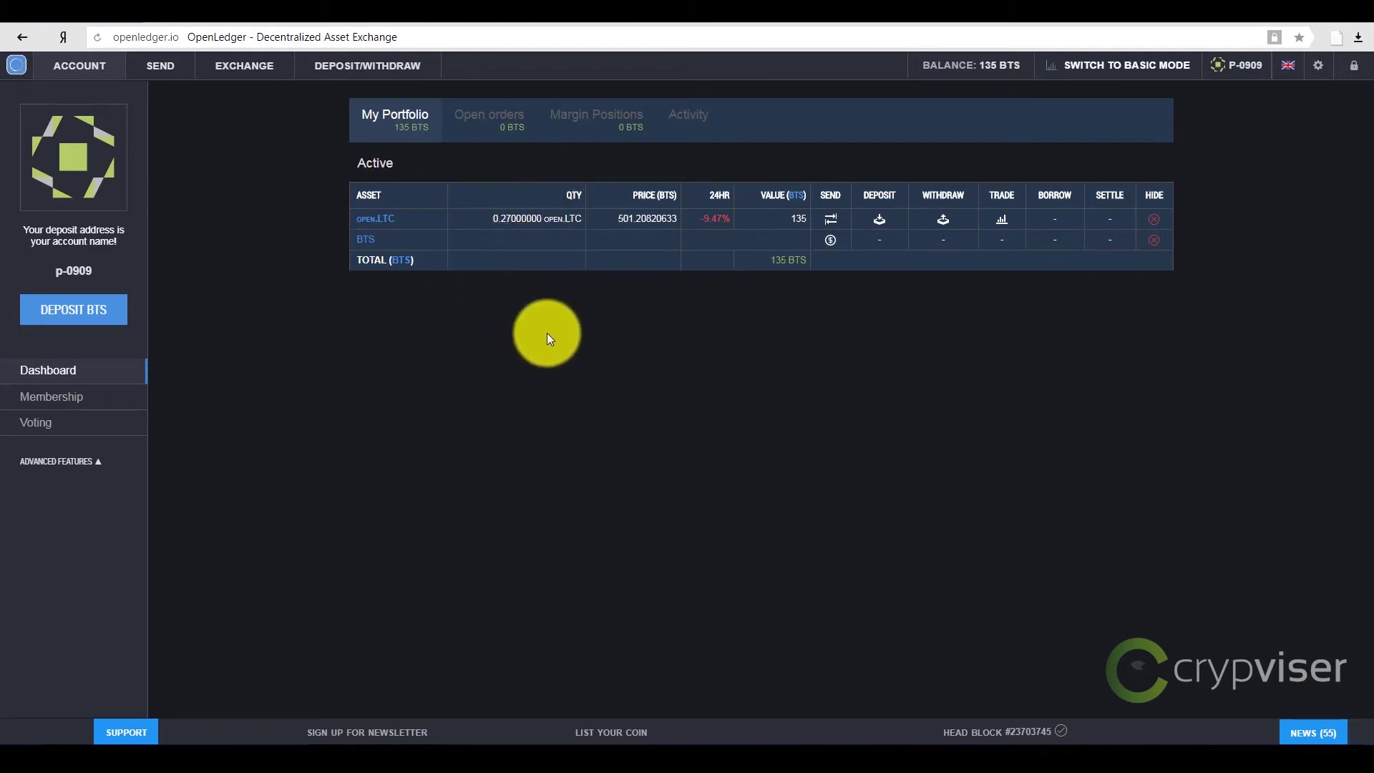
Step: In the open.LTC/USD market, fill a sell of all 0.26999709 open.LTC at the best bid for 52.1094 USD
{"action": "left_click", "coordinate": [252, 70]}
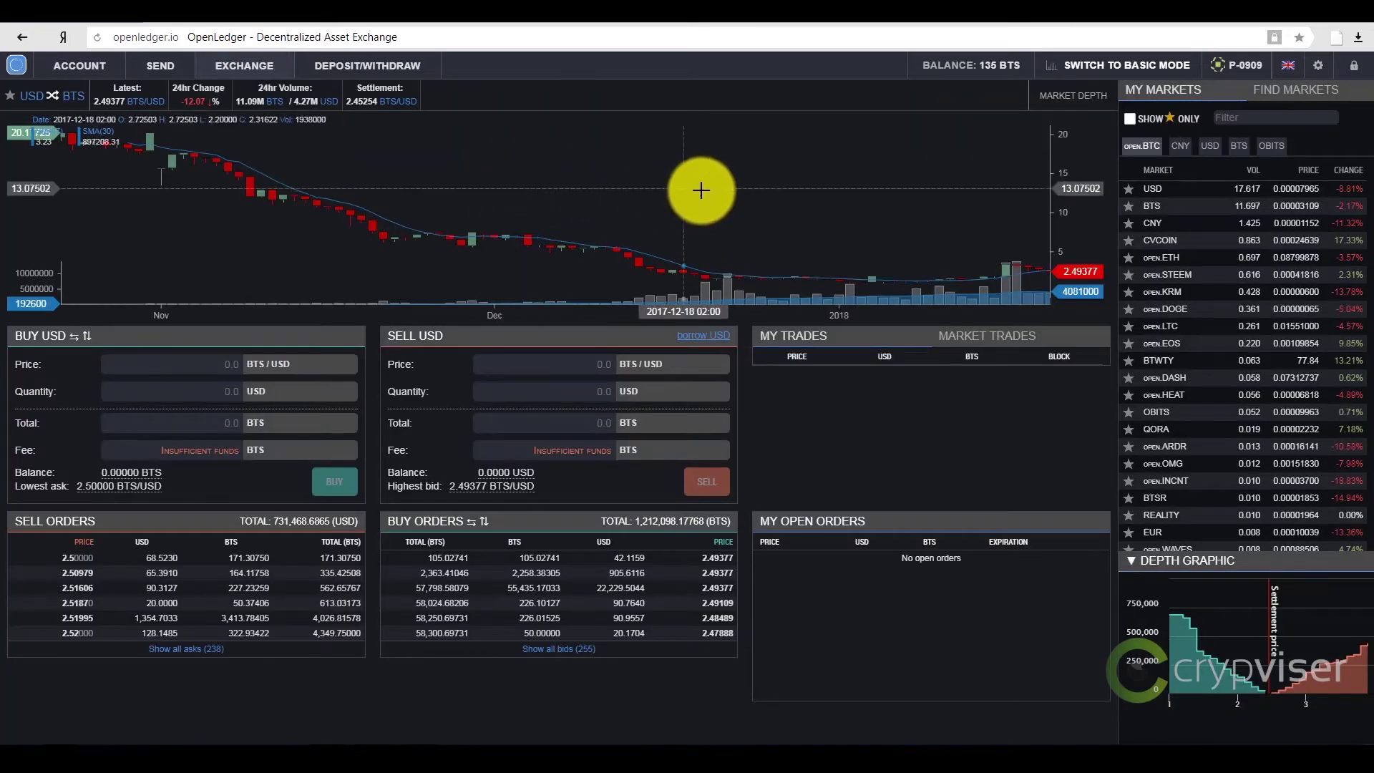
{"action": "left_click", "coordinate": [1207, 148]}
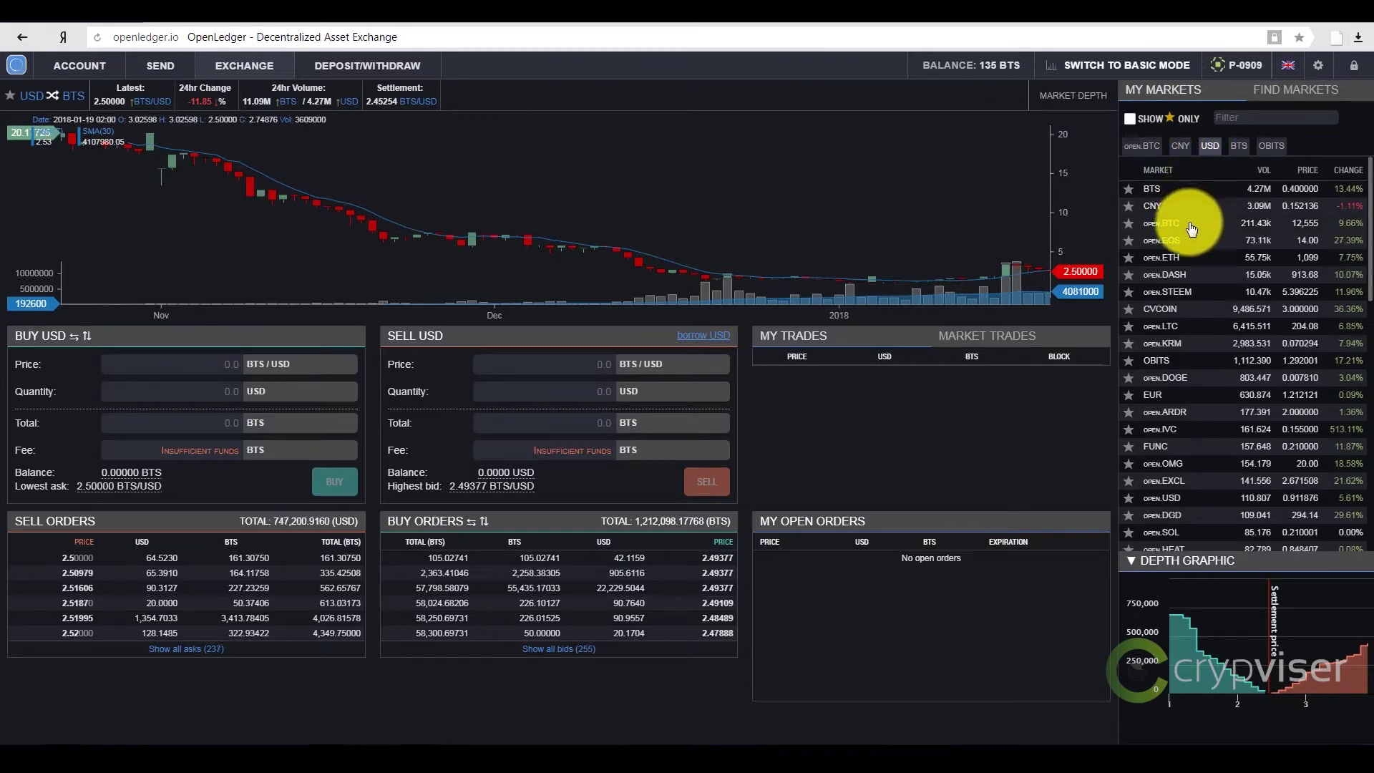
{"action": "left_click", "coordinate": [1188, 328]}
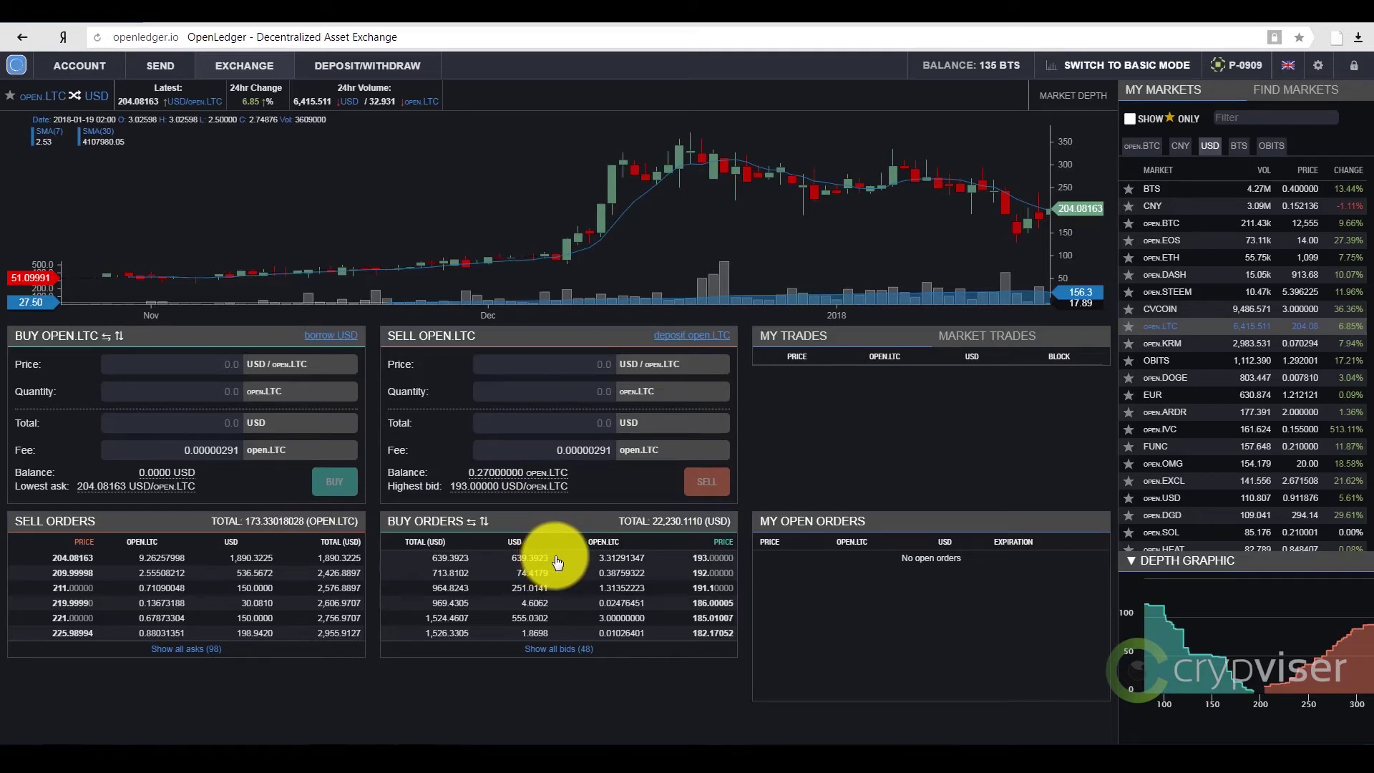
{"action": "left_click", "coordinate": [558, 562]}
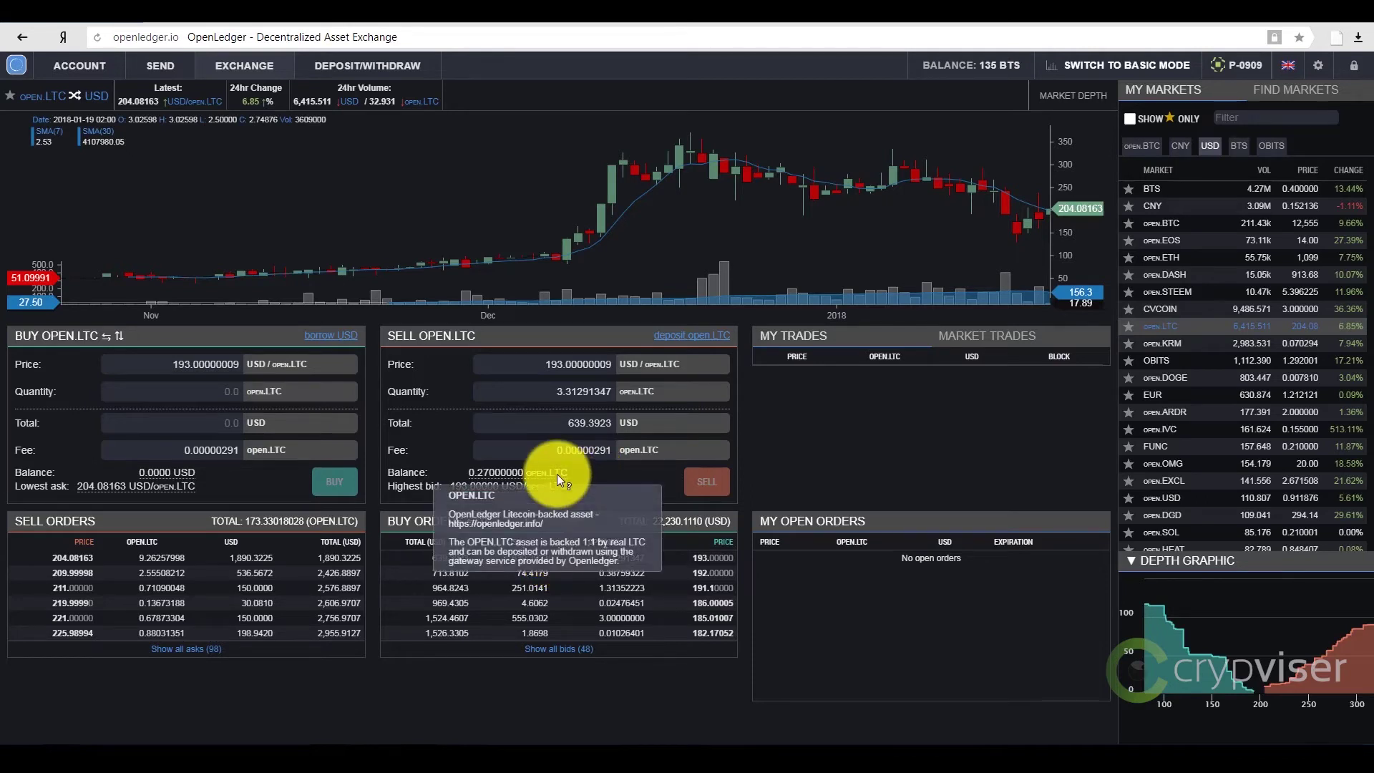
{"action": "left_click", "coordinate": [528, 473]}
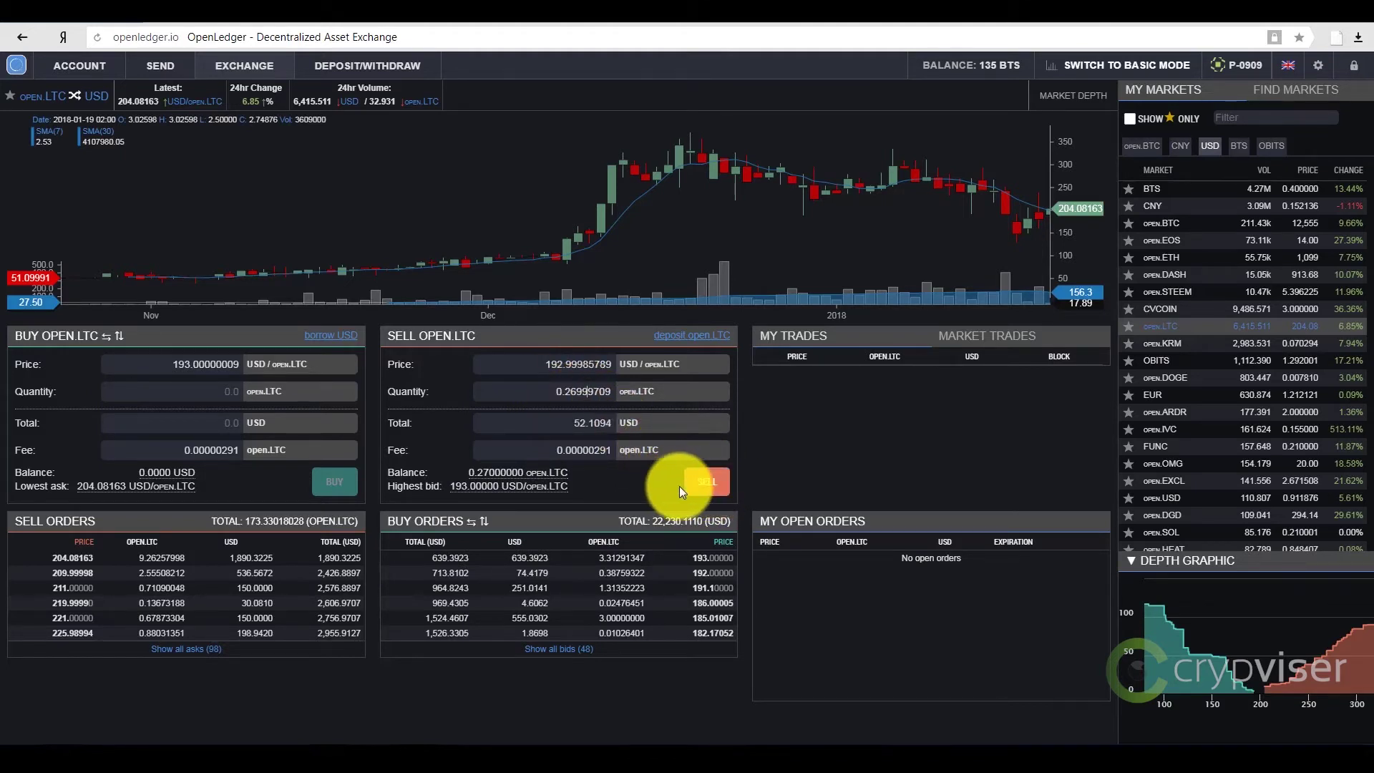
Step: Place the 0.26999709 open.LTC sell order, unlocking the wallet with its password and confirming
{"action": "left_click", "coordinate": [716, 492]}
{"action": "key", "text": "ctrl+v"}
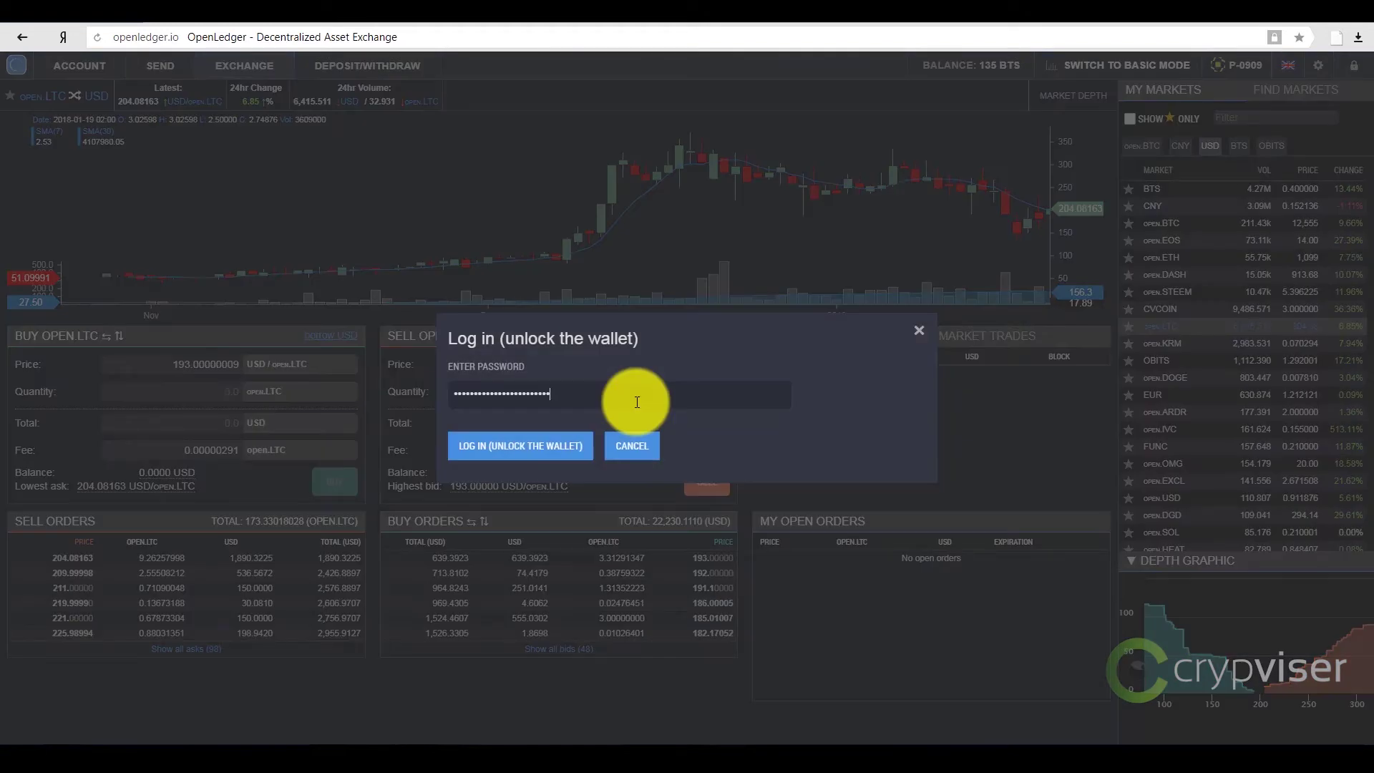
{"action": "left_click", "coordinate": [532, 450]}
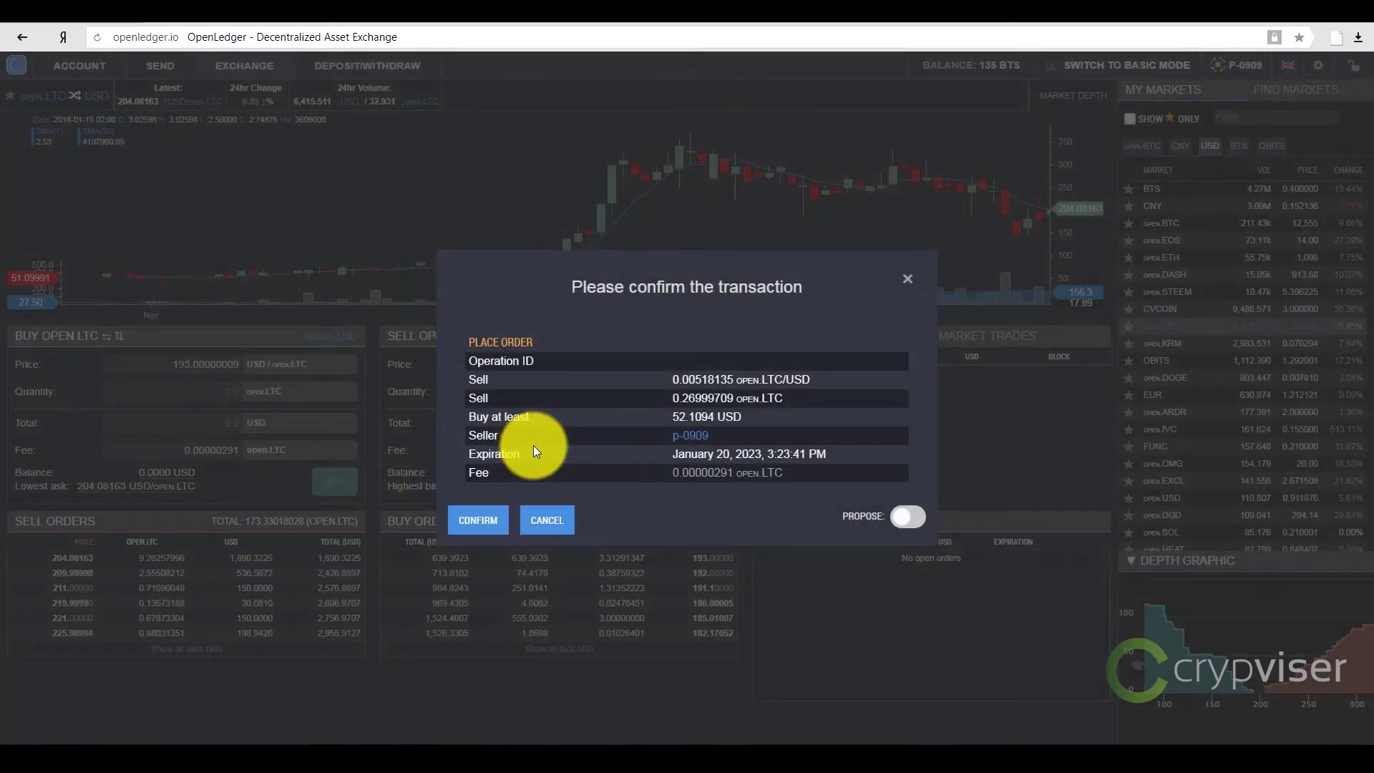
{"action": "left_click", "coordinate": [492, 518]}
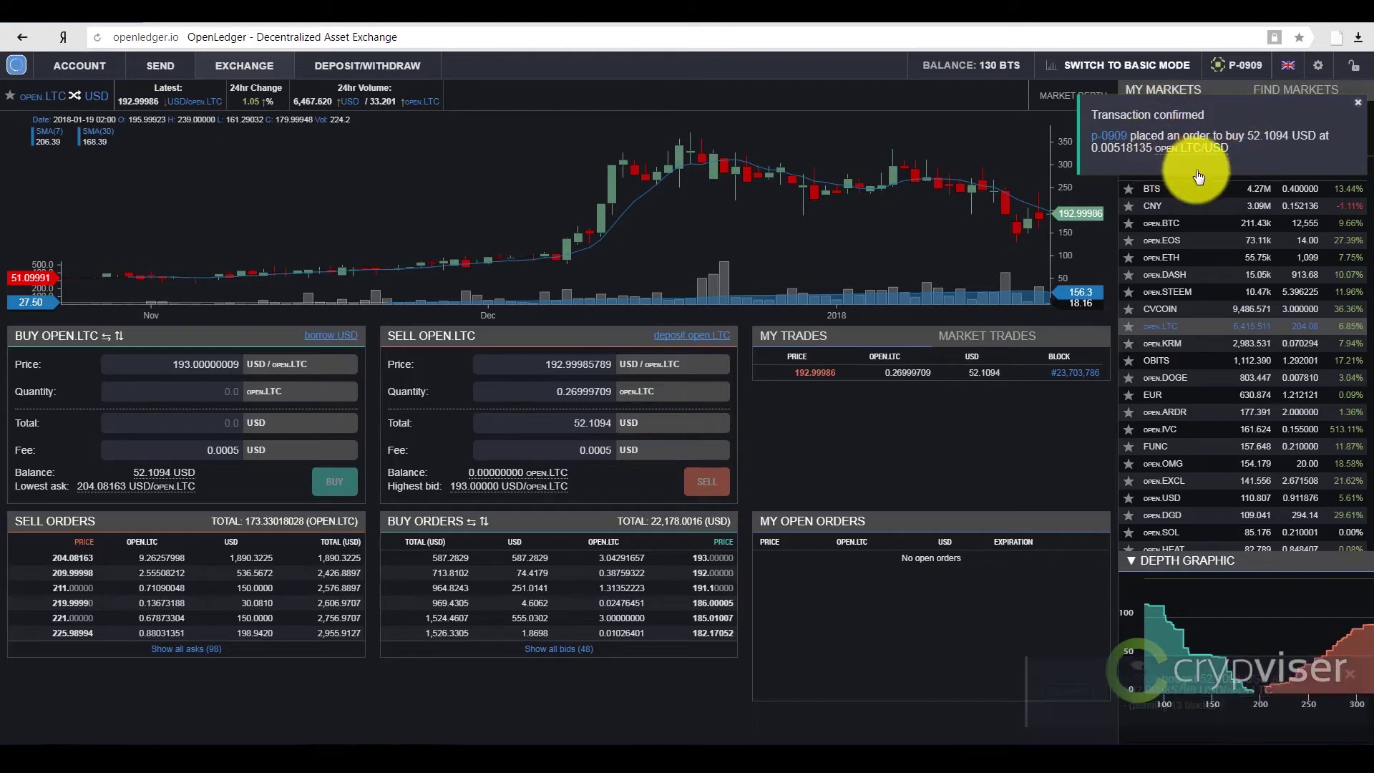
{"action": "left_click", "coordinate": [844, 406]}
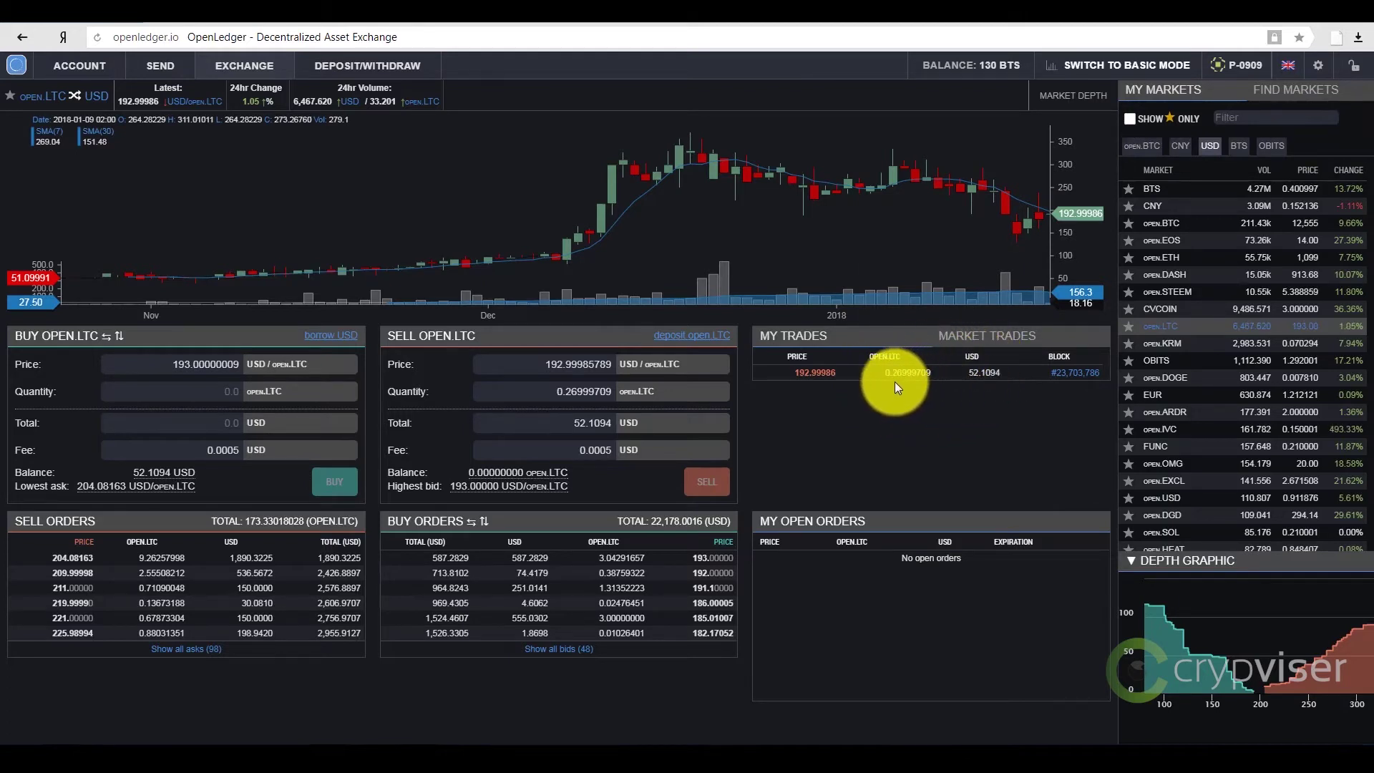
Step: Open the CVCOIN market from the My Markets USD list
{"action": "mouse_move", "coordinate": [1162, 327]}
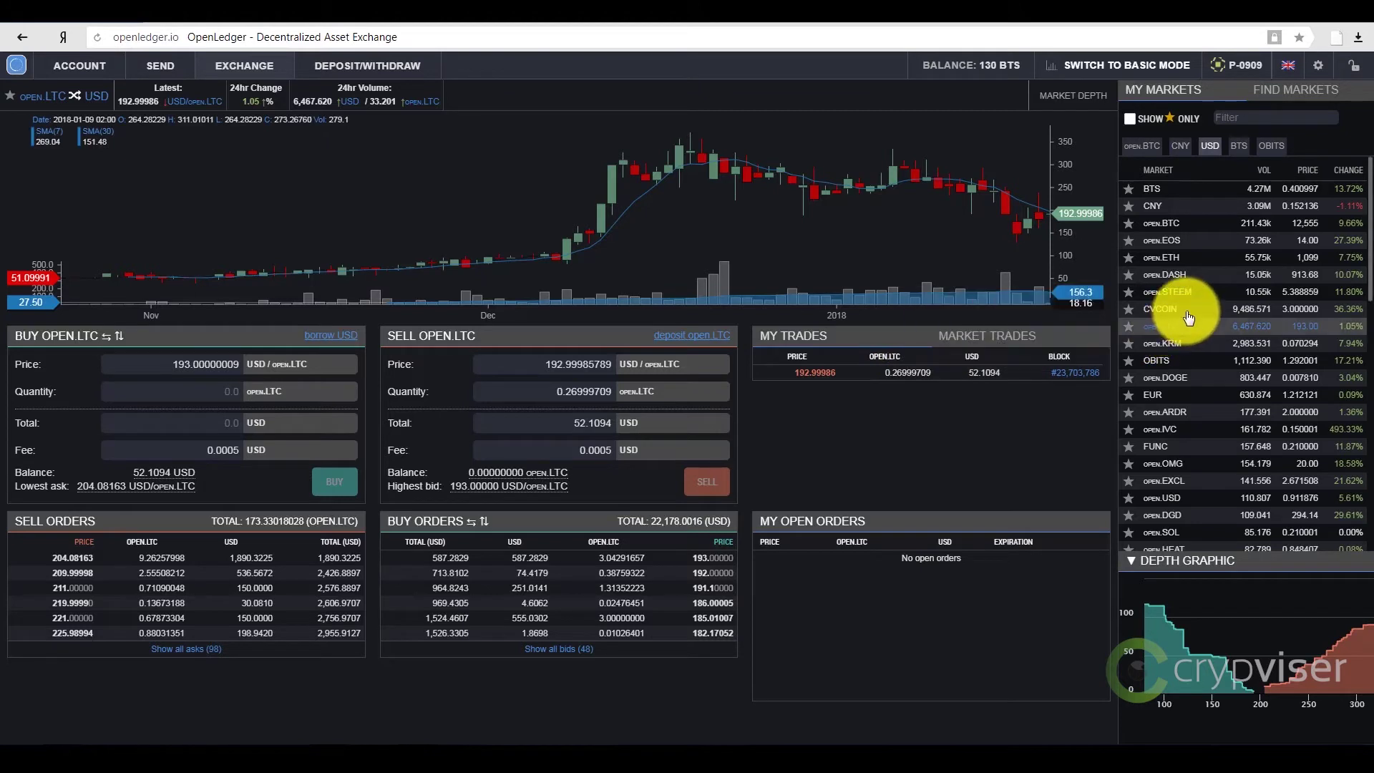
{"action": "left_click", "coordinate": [1190, 312]}
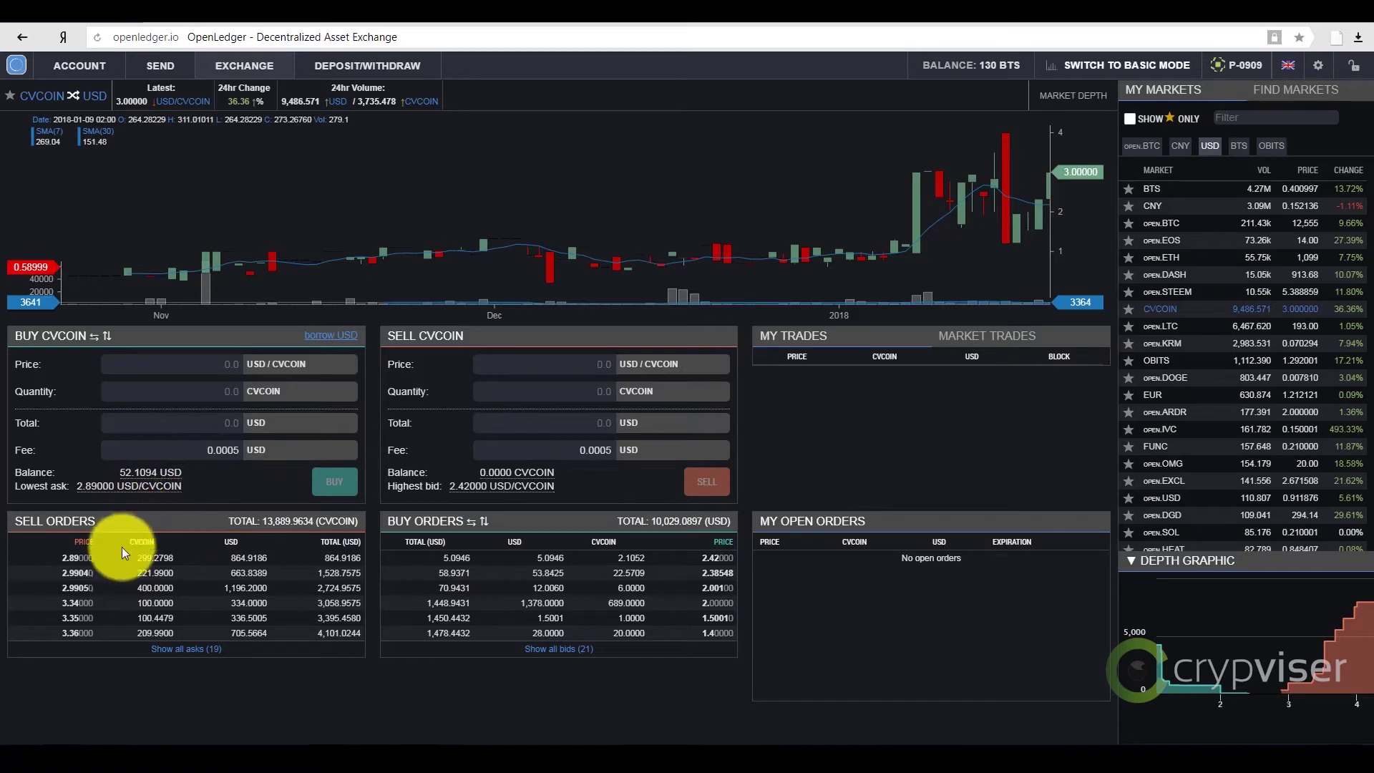
Step: Fill a buy of 18.0307 CVCOIN at 2.89 USD using the full USD balance and submit it
{"action": "left_click", "coordinate": [185, 562]}
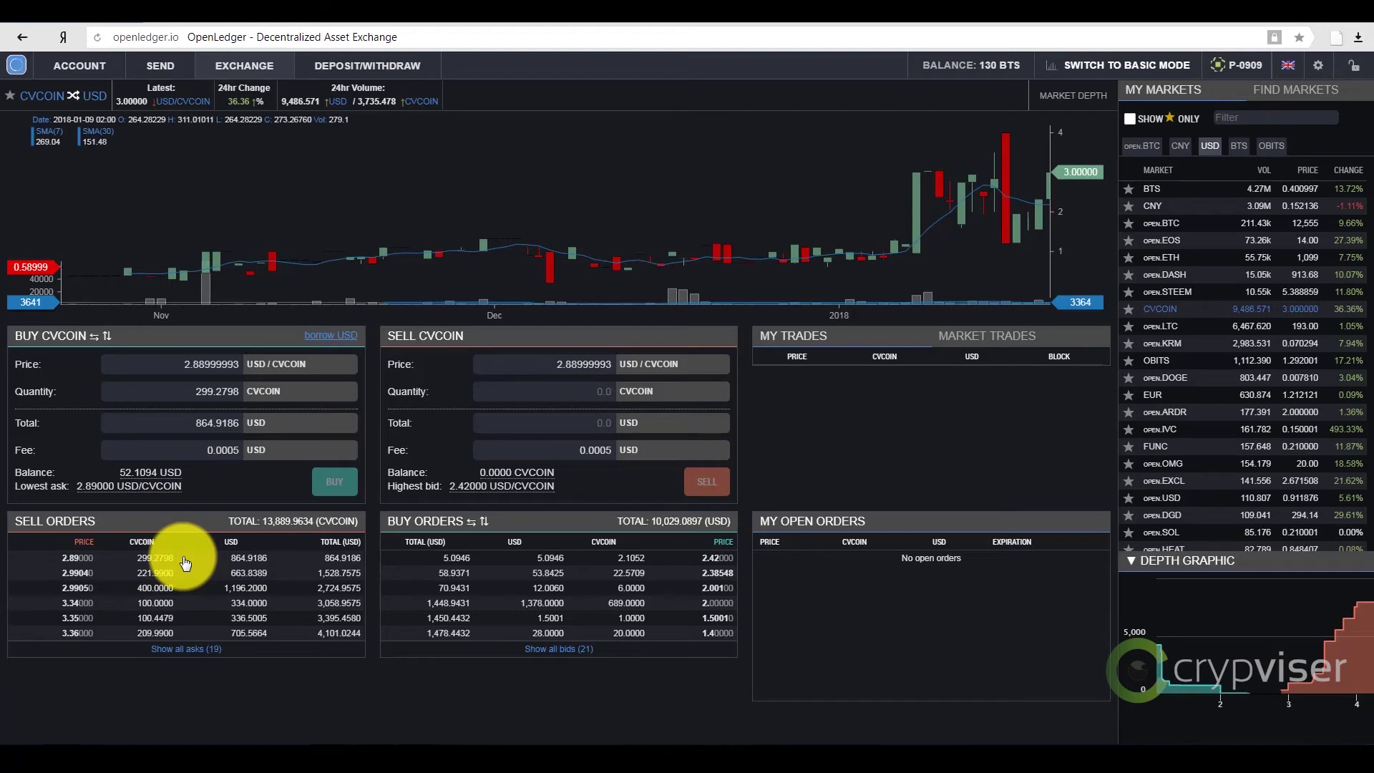
{"action": "left_click", "coordinate": [154, 474]}
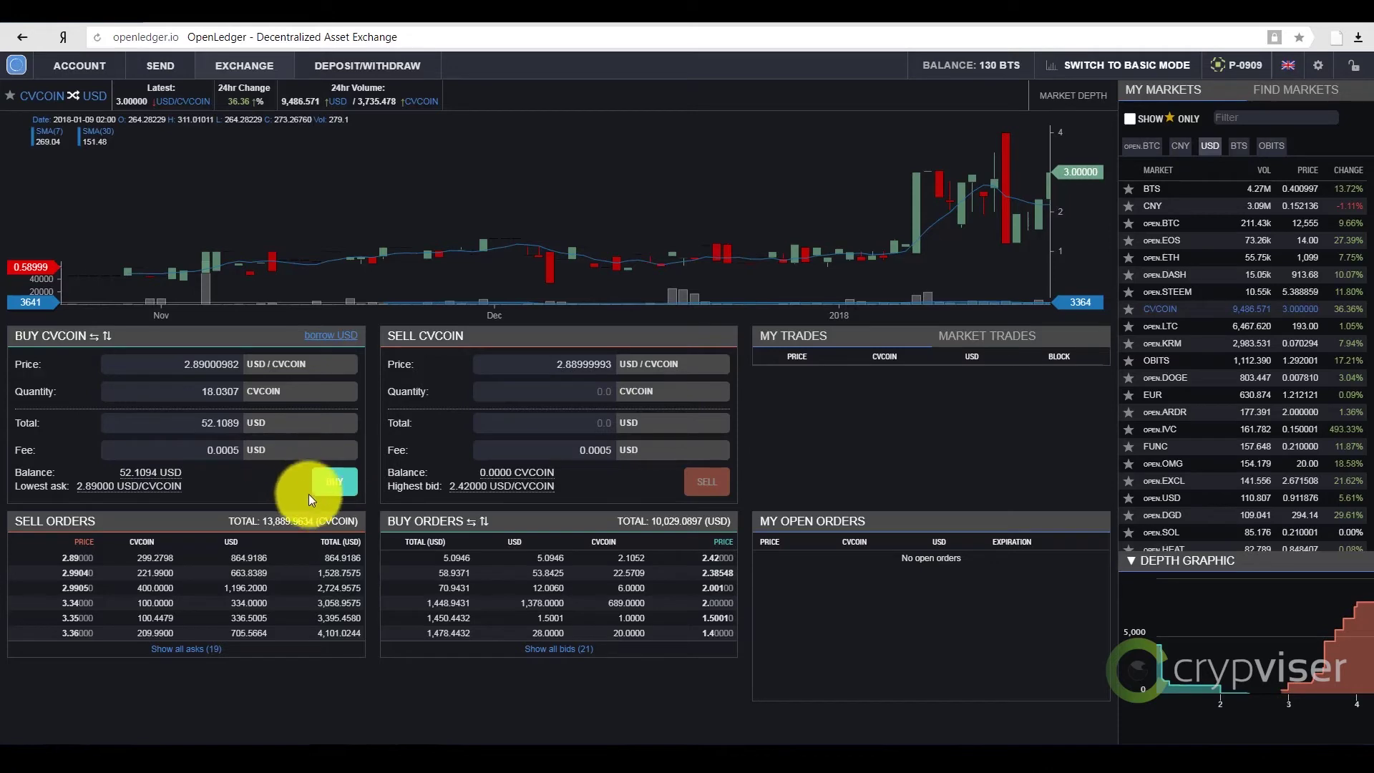
{"action": "left_click", "coordinate": [354, 484]}
Step: Confirm the 18.0307 CVCOIN buy order costing 52.1089 USD
{"action": "left_click", "coordinate": [336, 487]}
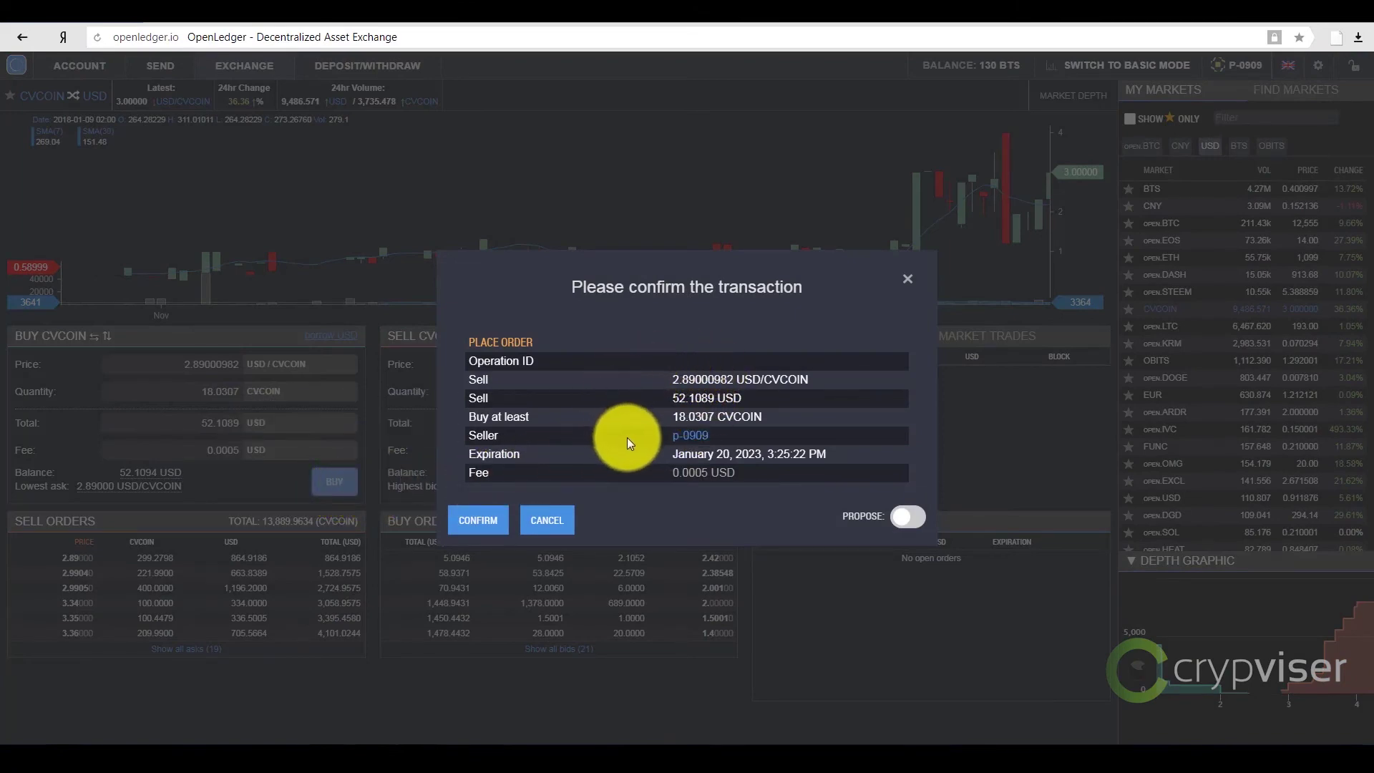
{"action": "left_click", "coordinate": [481, 524]}
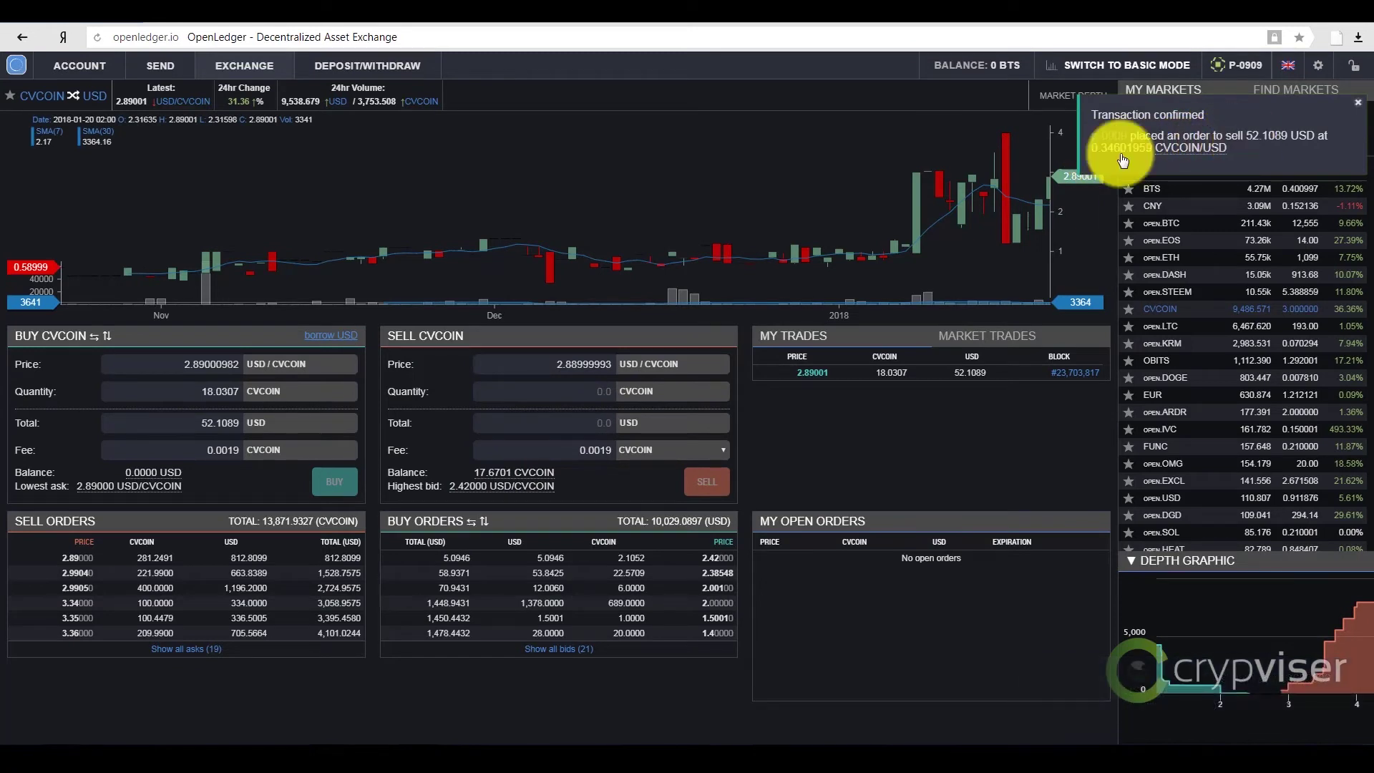
Step: View the account portfolio showing 17.6701 CVCOIN worth 107 BTS
{"action": "left_click", "coordinate": [110, 68]}
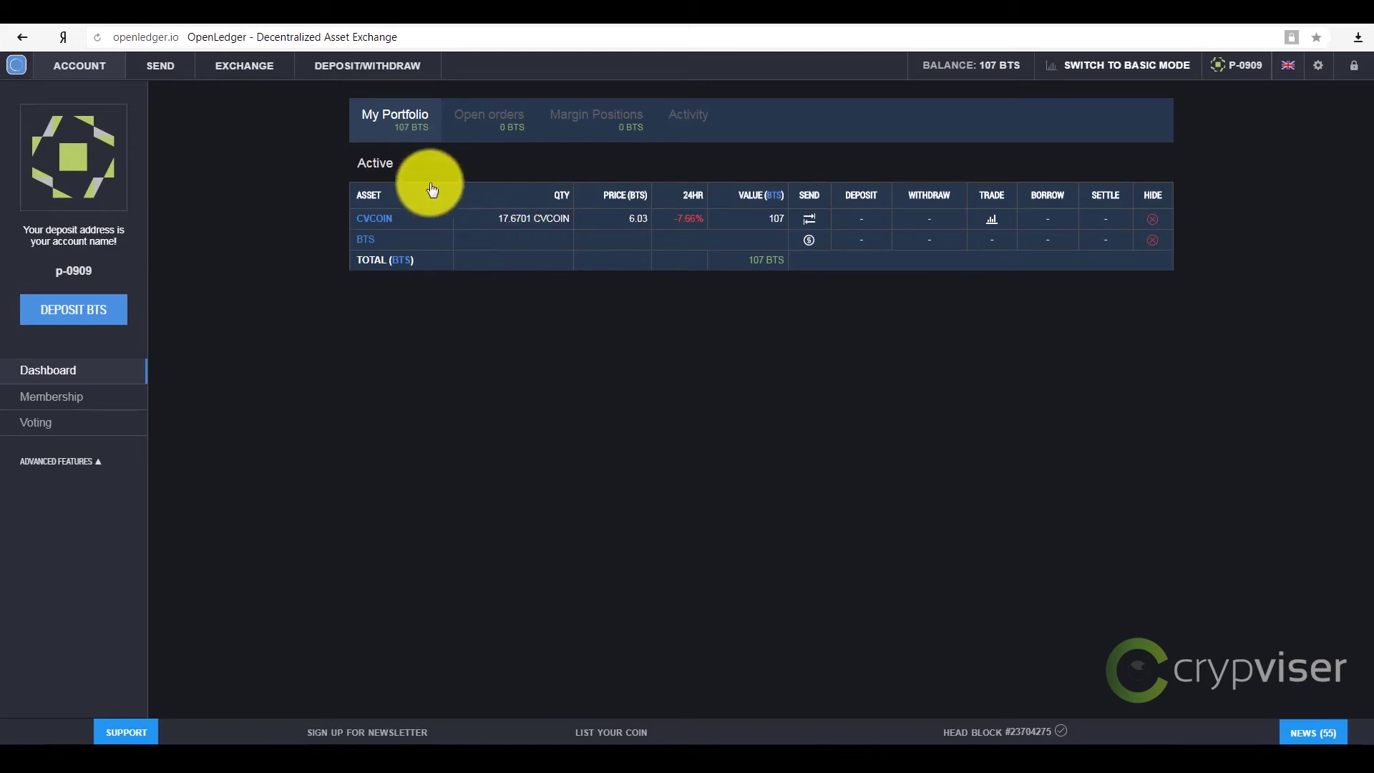
Step: On the CVCOIN/USD market, sell 2.1052 CVCOIN at the 2.41996 best bid for 5.0945 USD, unlocking the wallet with the password
{"action": "left_click", "coordinate": [264, 71]}
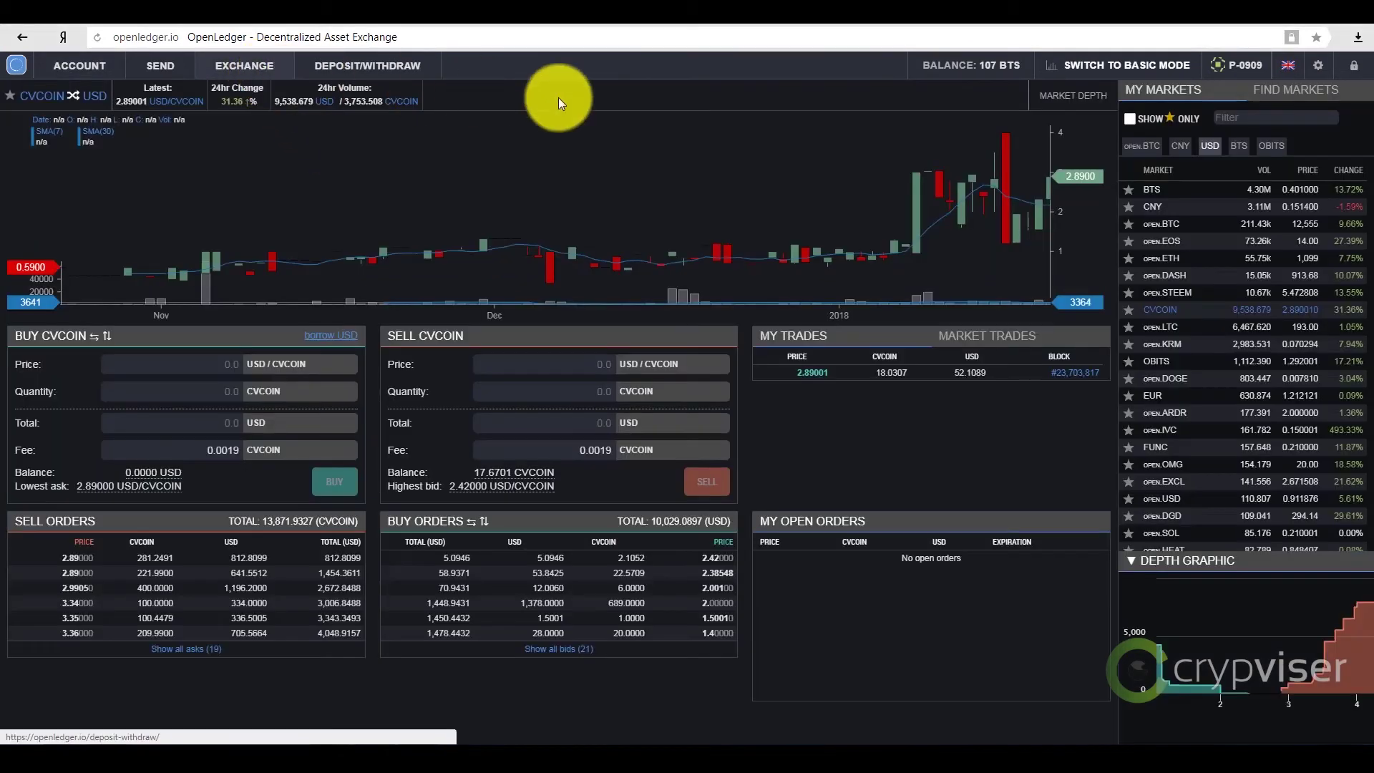
{"action": "mouse_move", "coordinate": [1204, 145]}
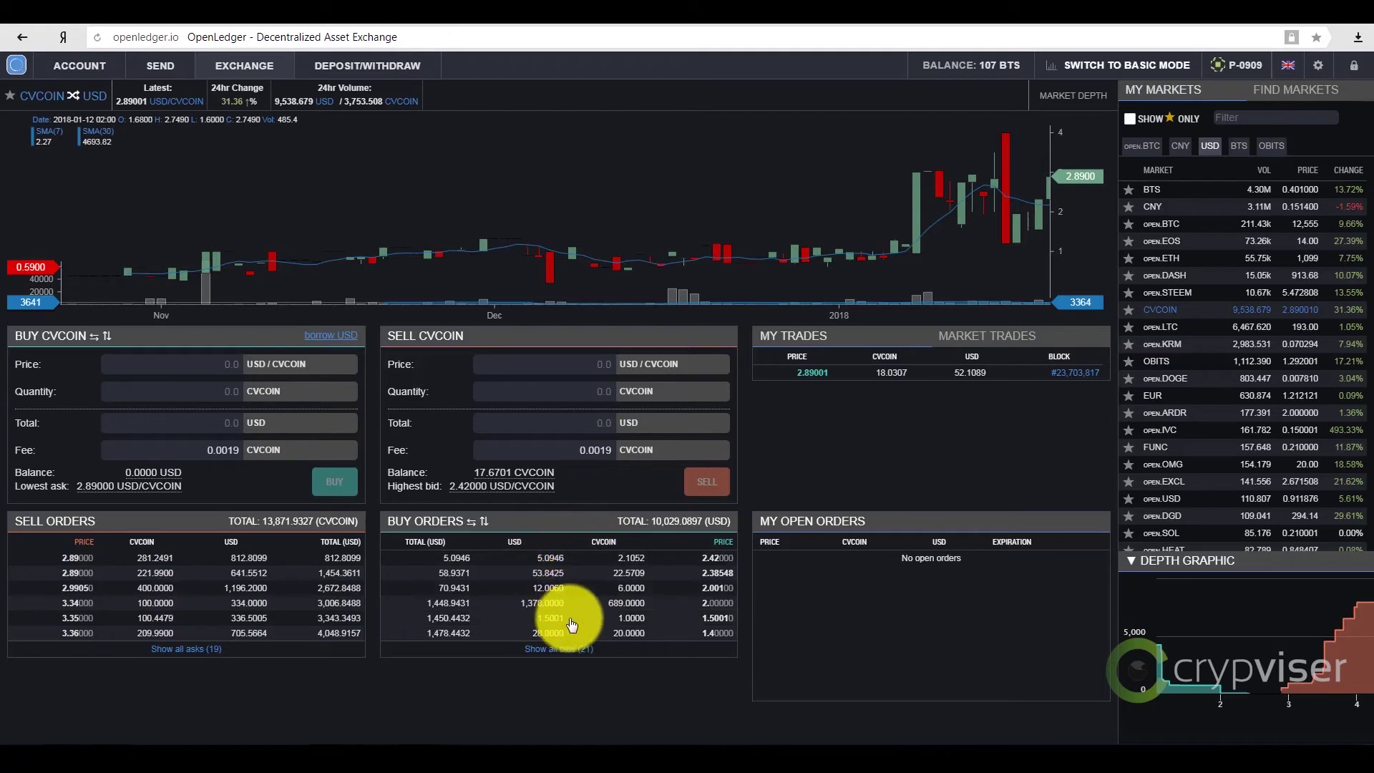
{"action": "left_click", "coordinate": [576, 559]}
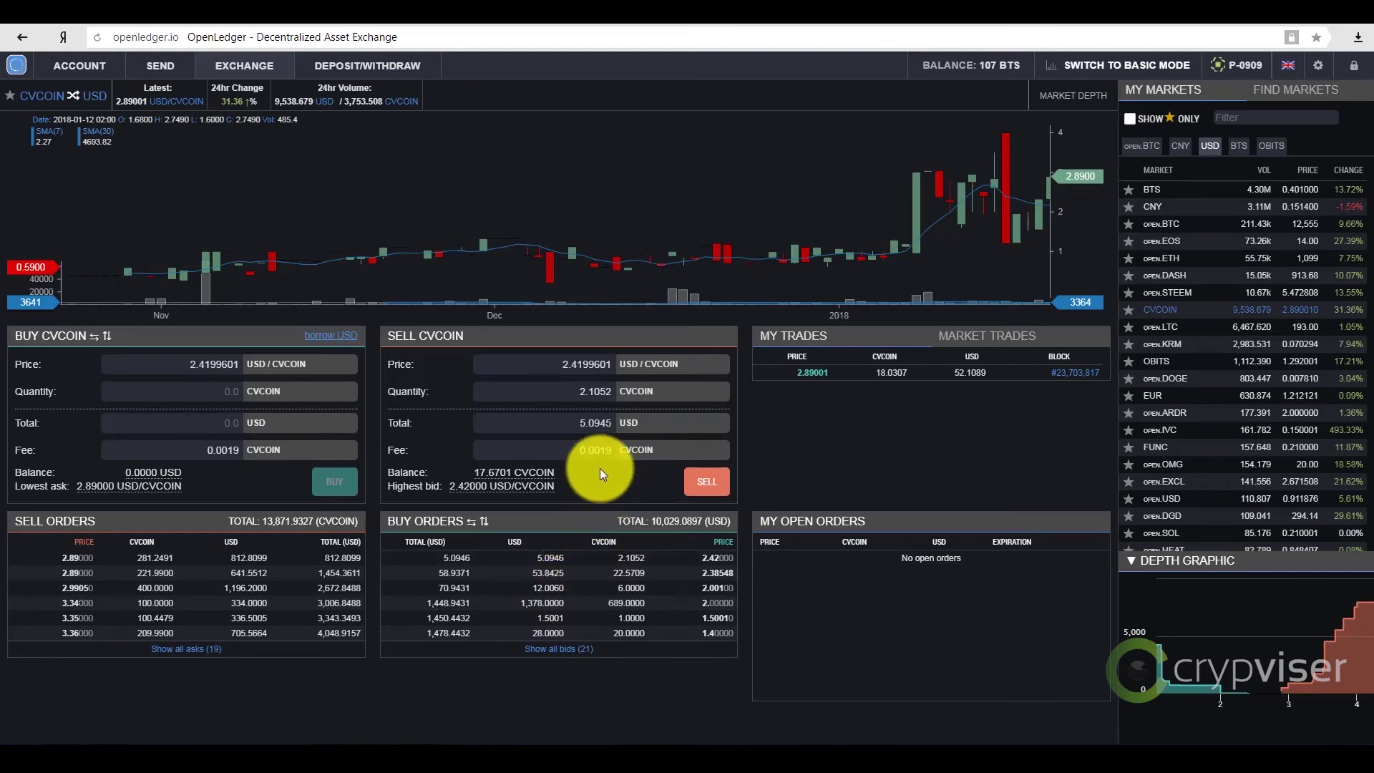
{"action": "left_click", "coordinate": [701, 481]}
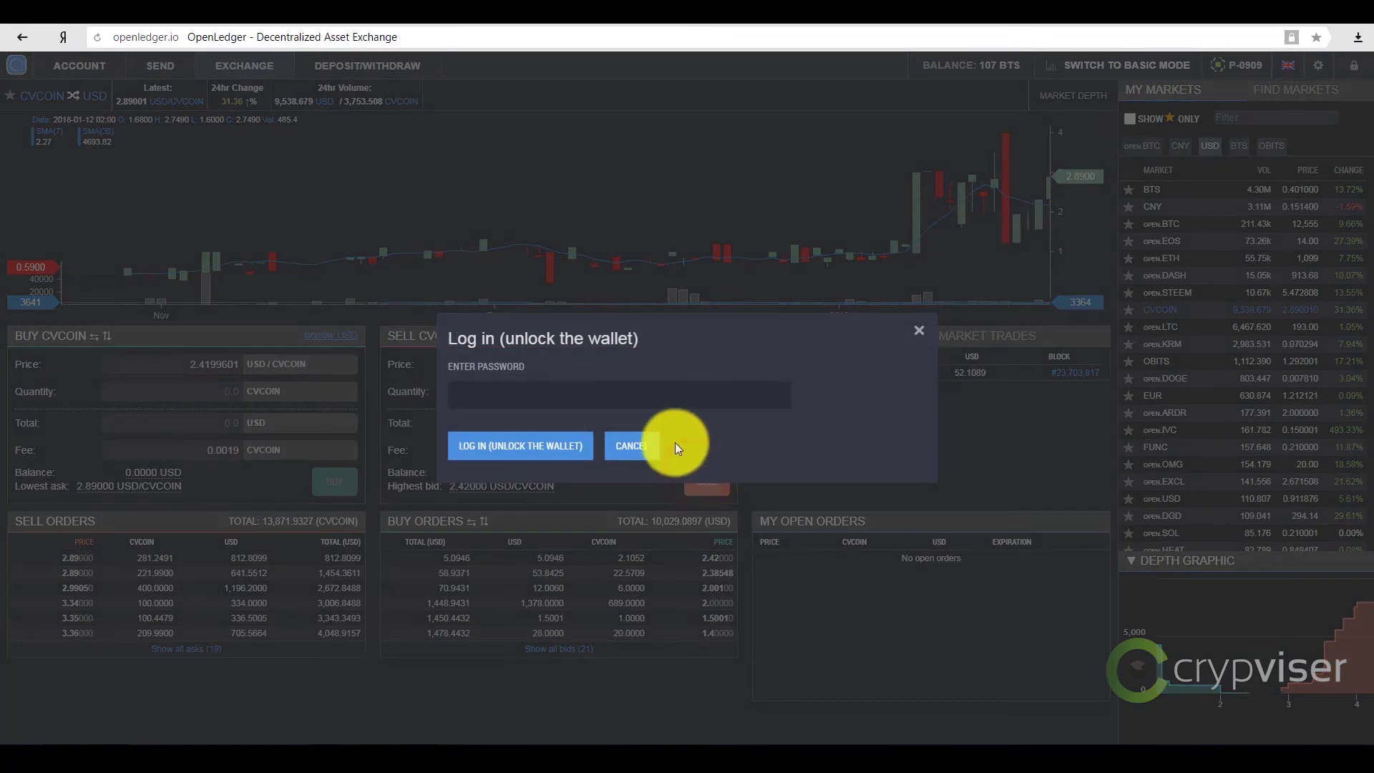
{"action": "key", "text": "ctrl+v"}
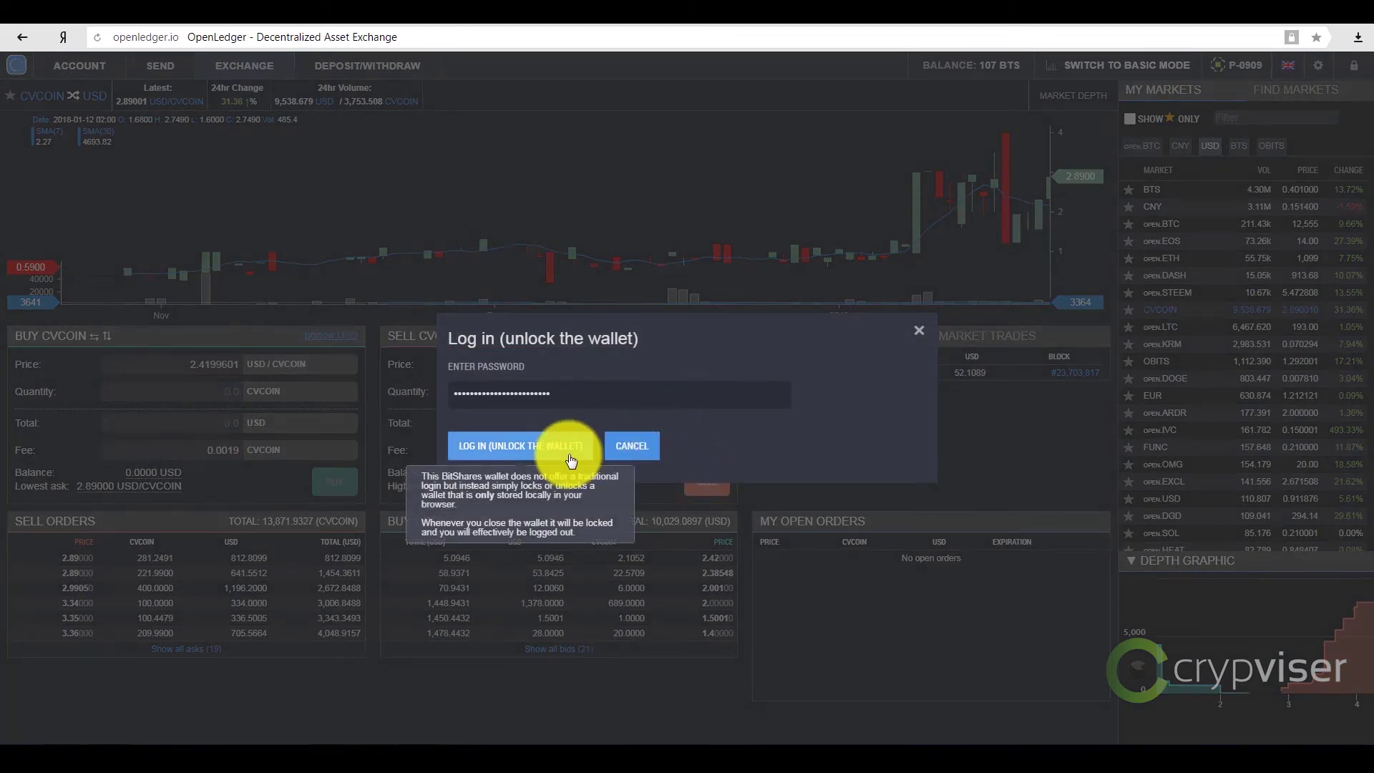
{"action": "left_click", "coordinate": [571, 459]}
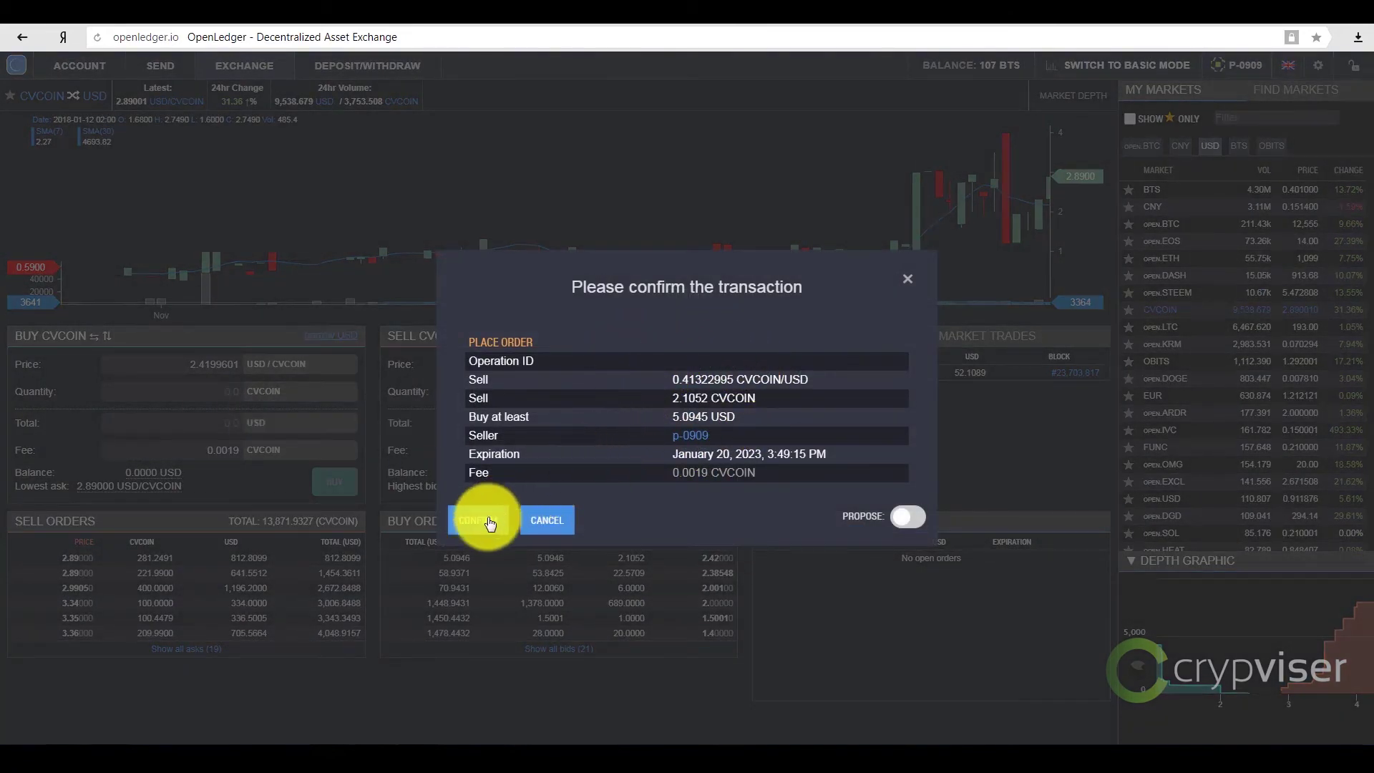
{"action": "left_click", "coordinate": [489, 523]}
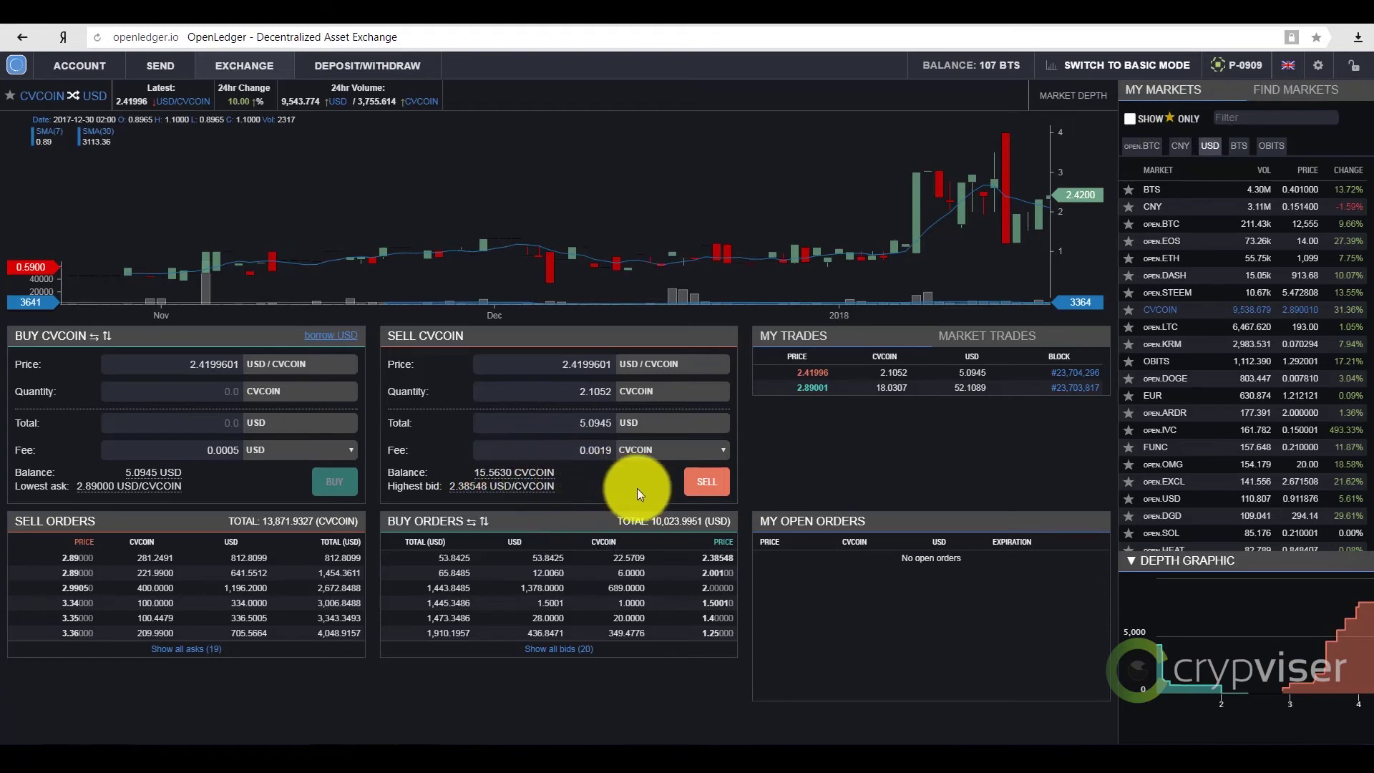
Step: Sell the full 15.5611 CVCOIN balance at the 2.38548 best bid for 37.1207 USD
{"action": "left_click", "coordinate": [558, 559]}
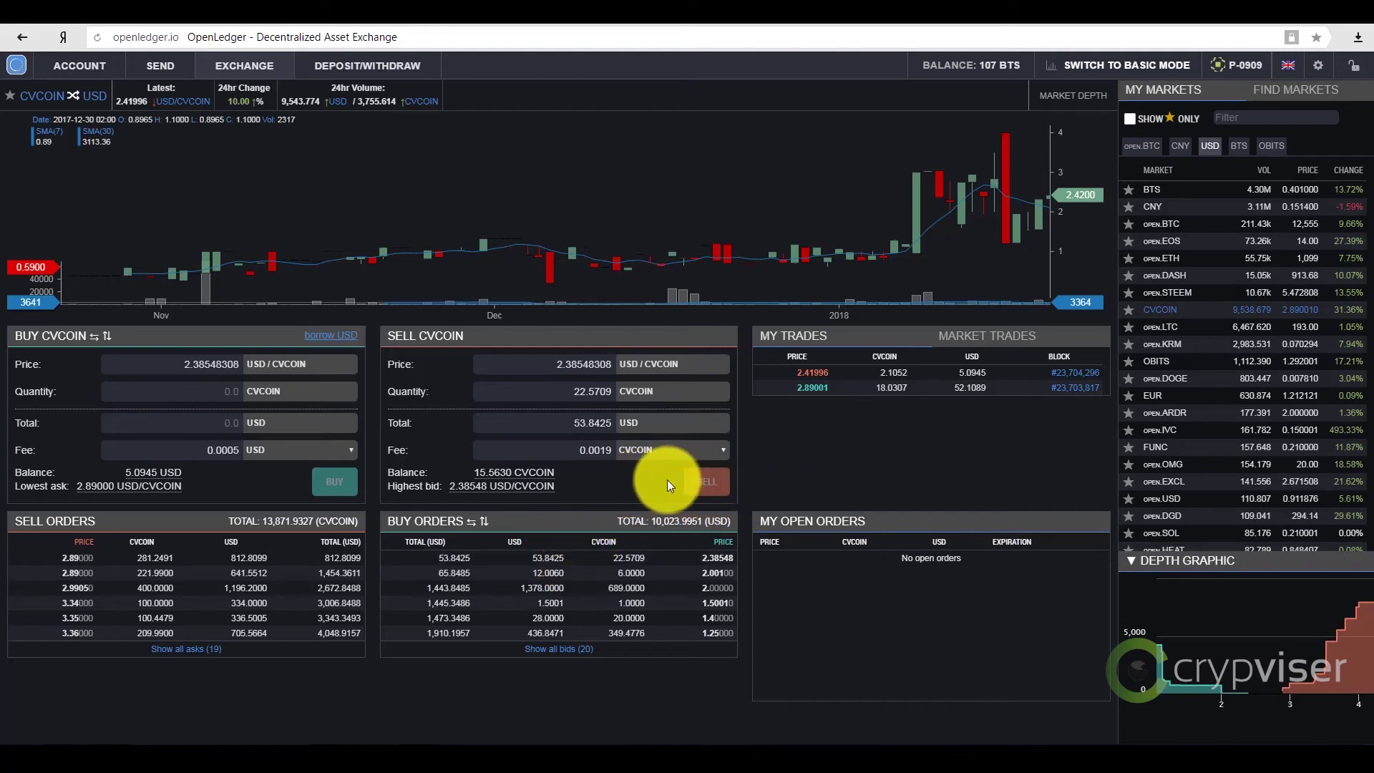
{"action": "left_click", "coordinate": [500, 477]}
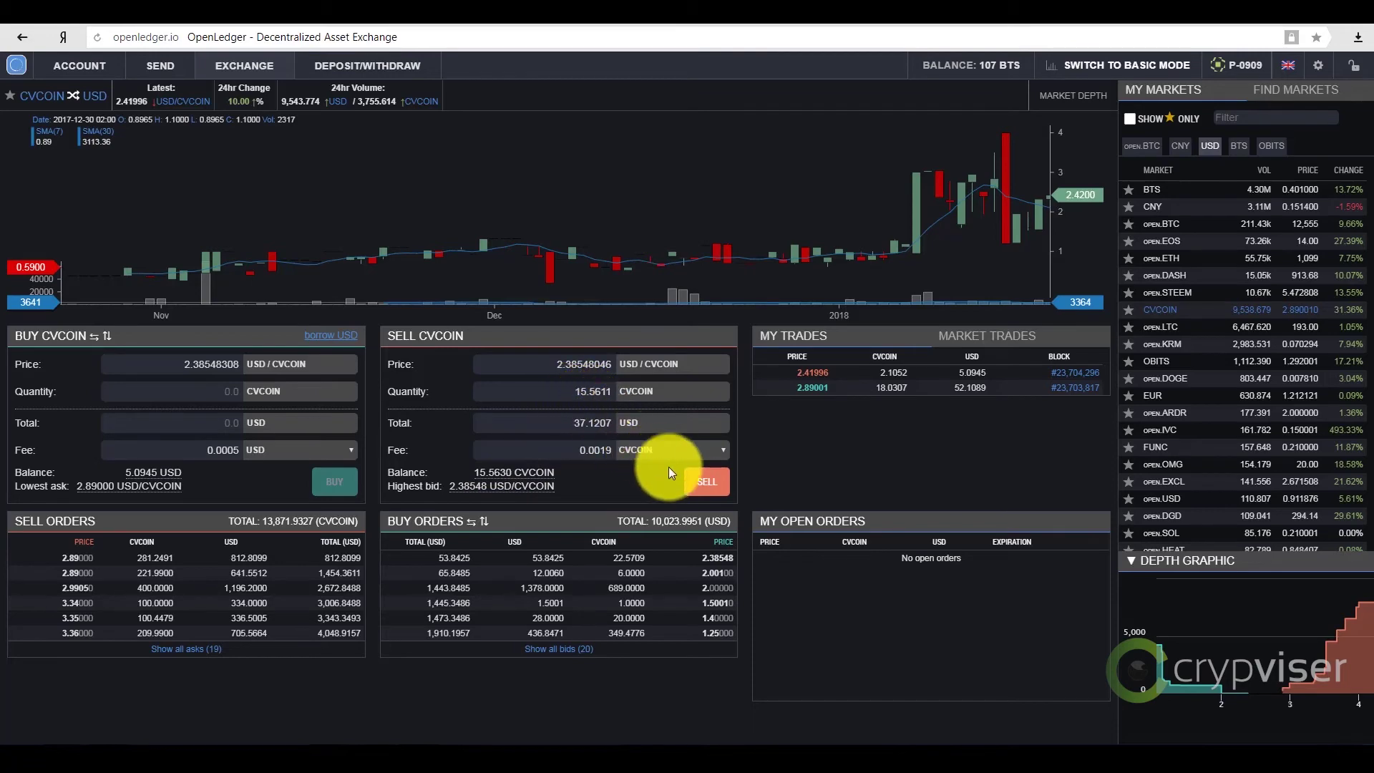
{"action": "left_click", "coordinate": [700, 485]}
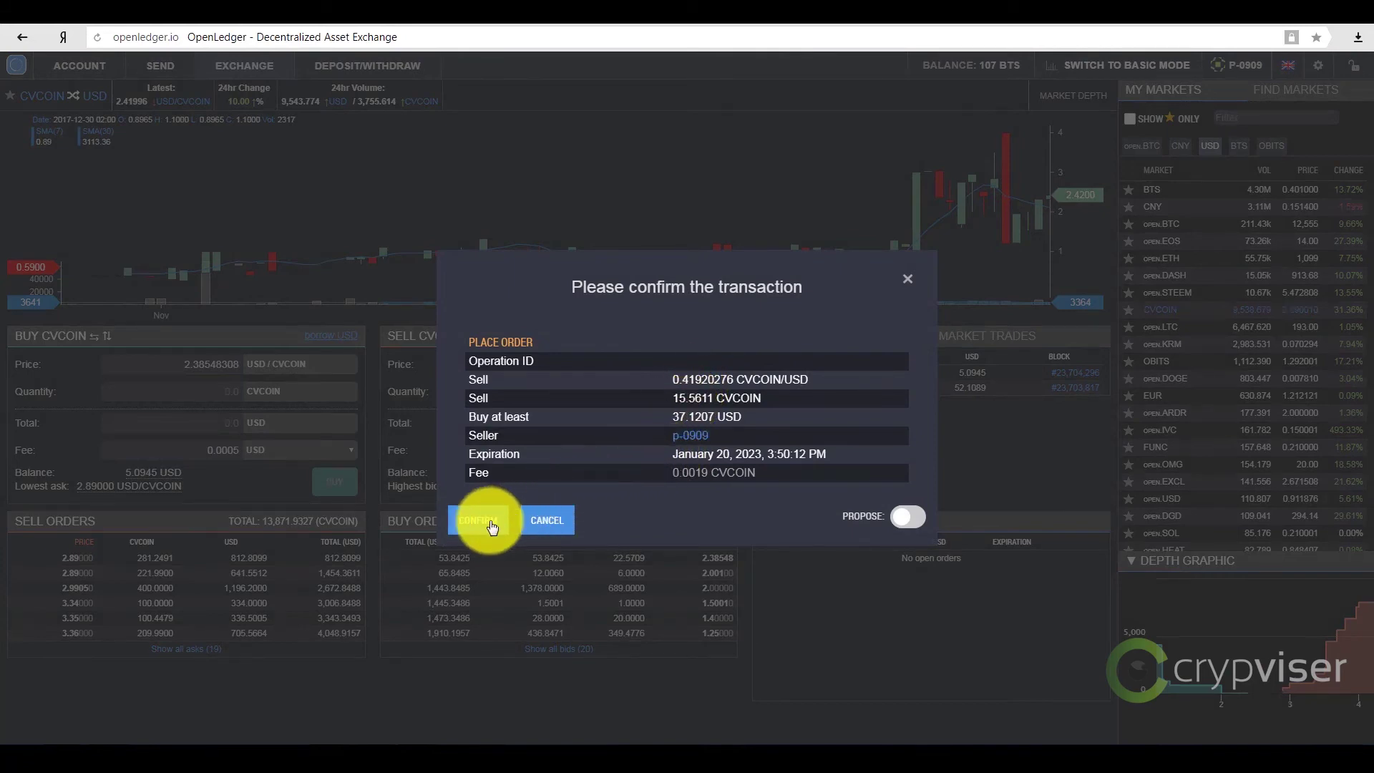
{"action": "left_click", "coordinate": [492, 527]}
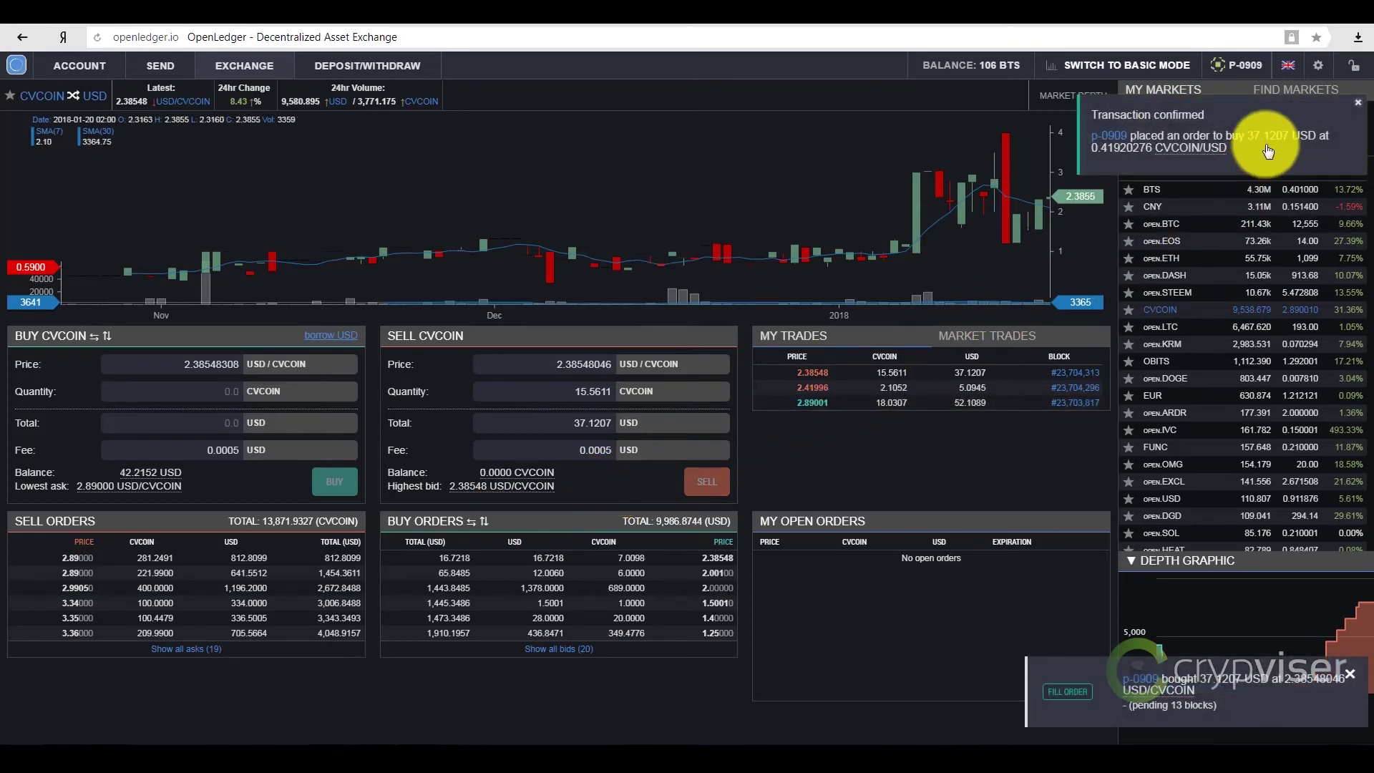
{"action": "mouse_move", "coordinate": [1170, 332]}
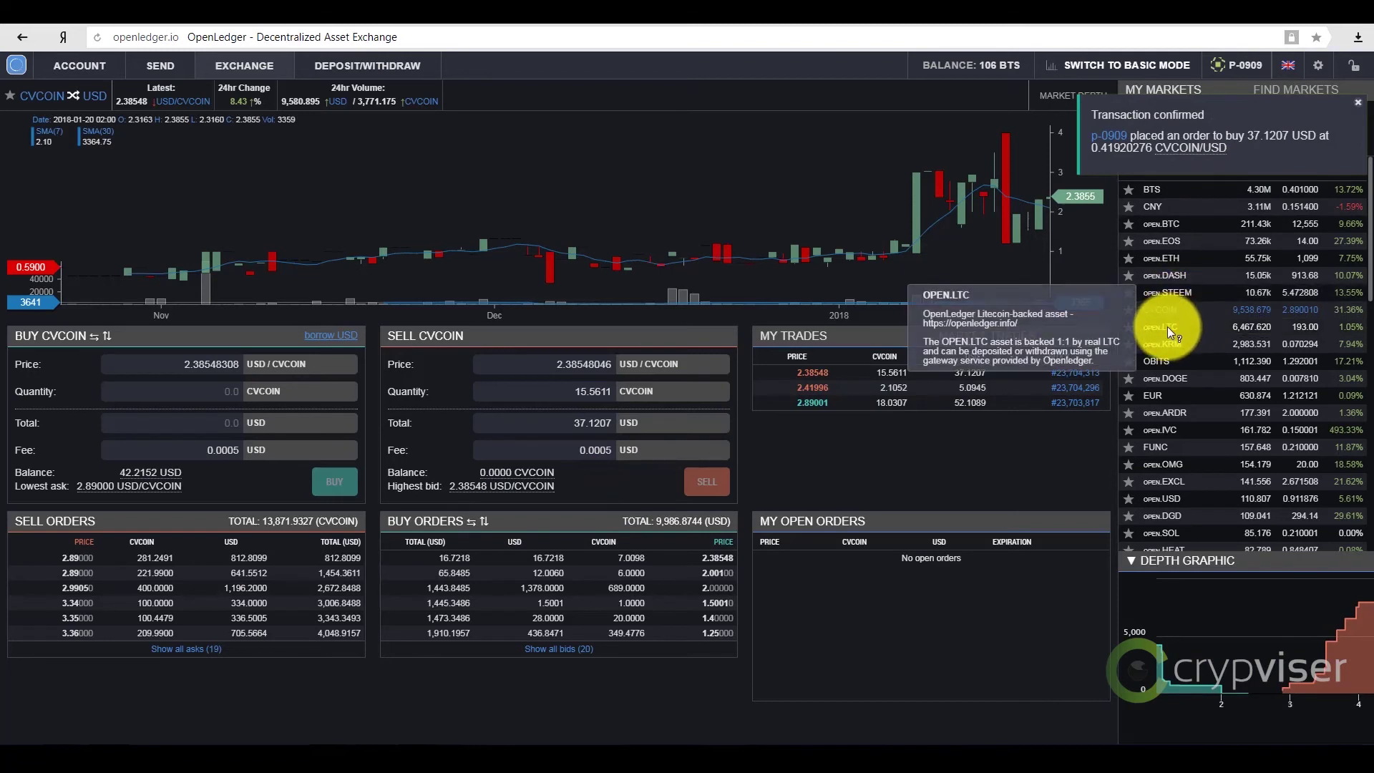
Step: On the OPEN.LTC/USD market, buy 0.20685203 OPEN.LTC at 204.08163 with the entire 42.2147 USD
{"action": "left_click", "coordinate": [1184, 330]}
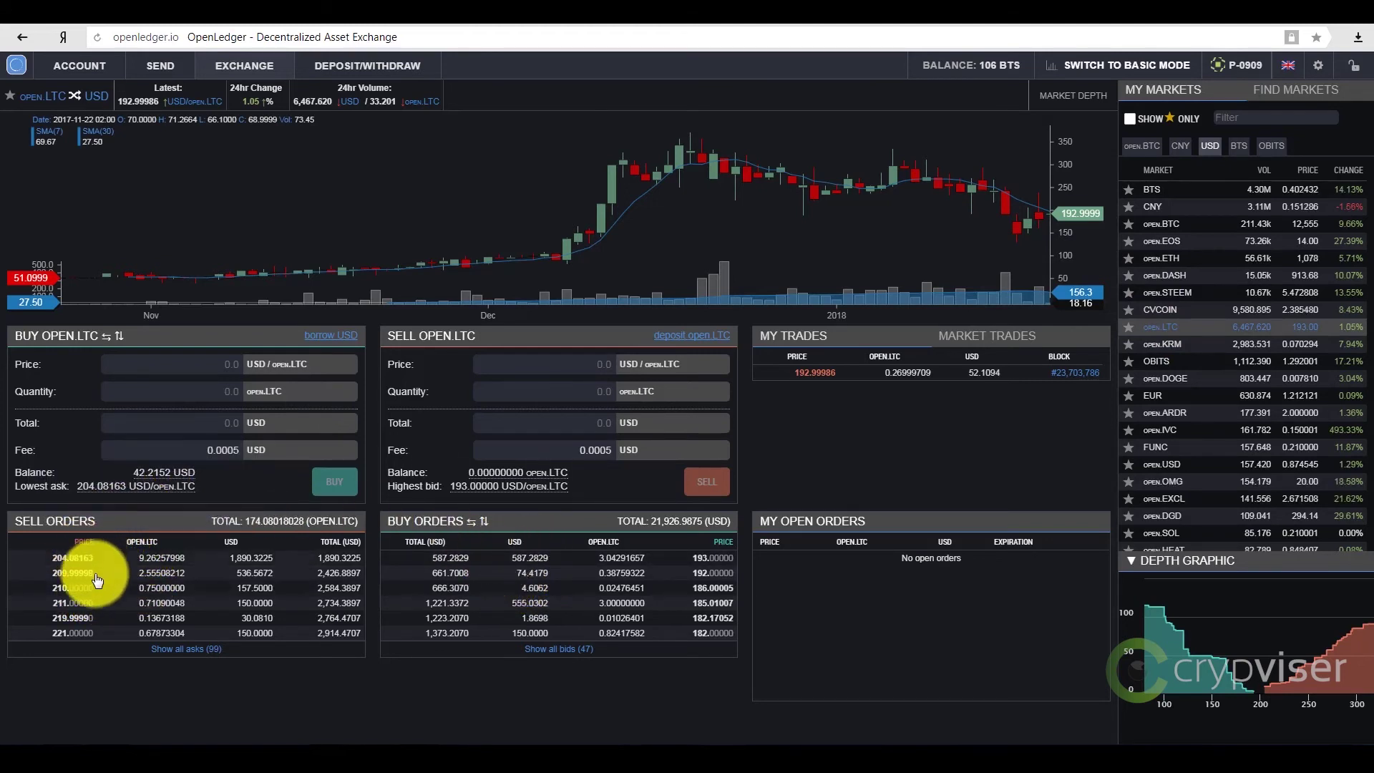
{"action": "left_click", "coordinate": [116, 562]}
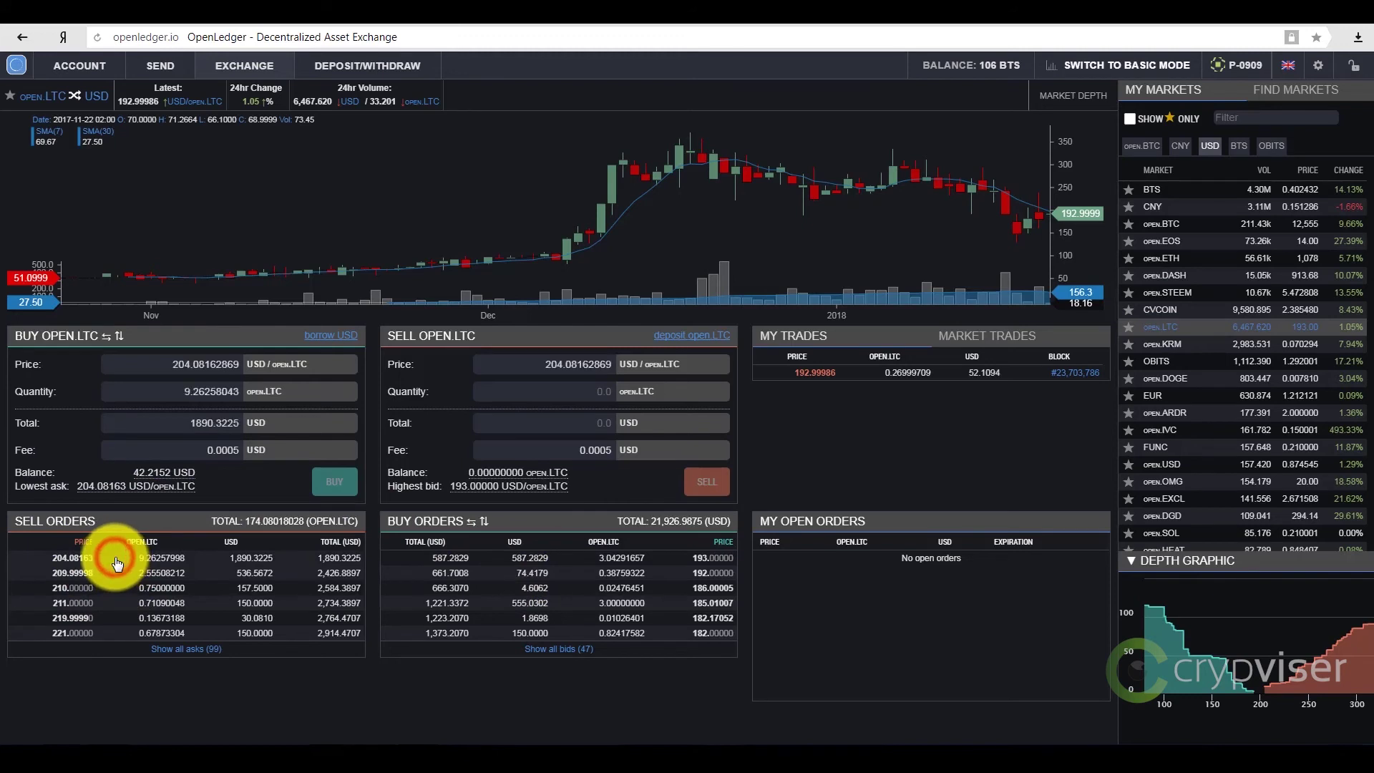
{"action": "left_click", "coordinate": [153, 476]}
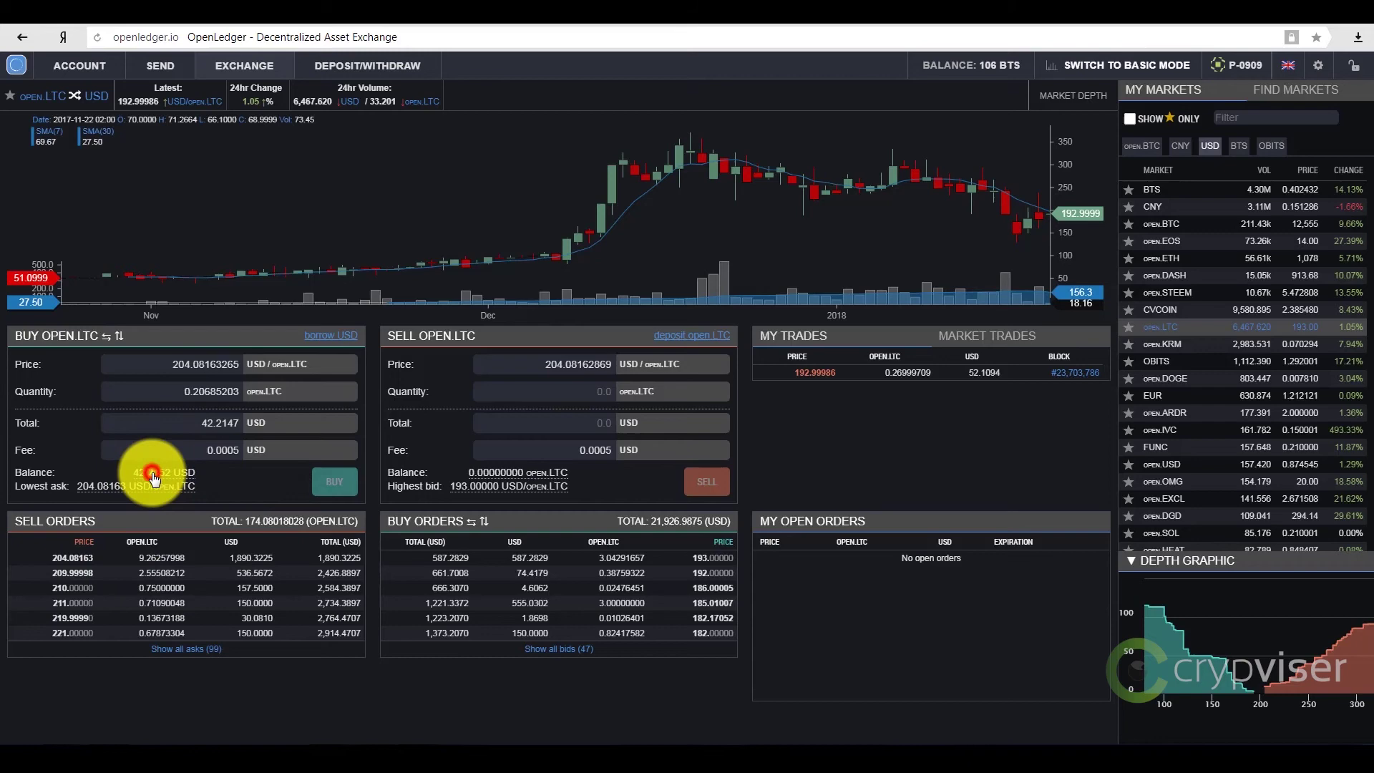
{"action": "left_click", "coordinate": [333, 493]}
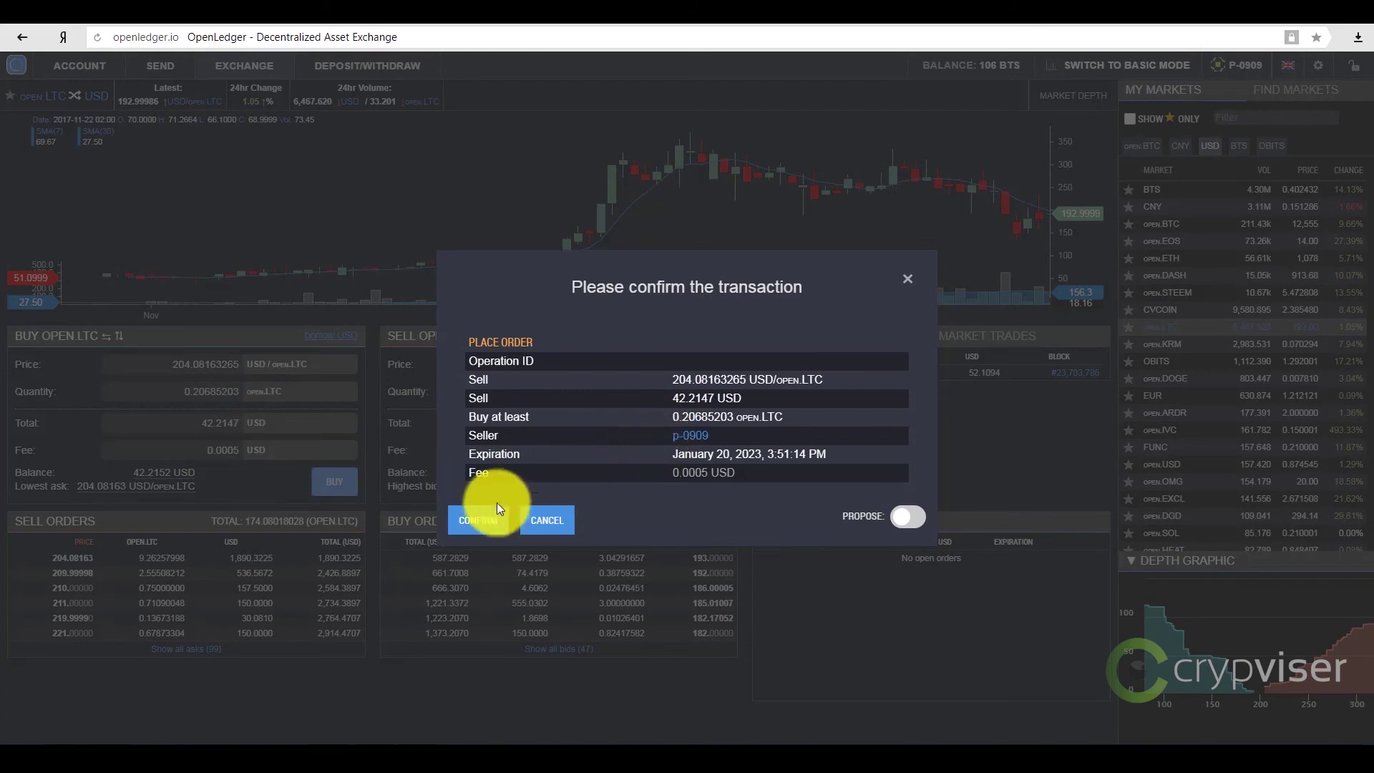
{"action": "left_click", "coordinate": [480, 521]}
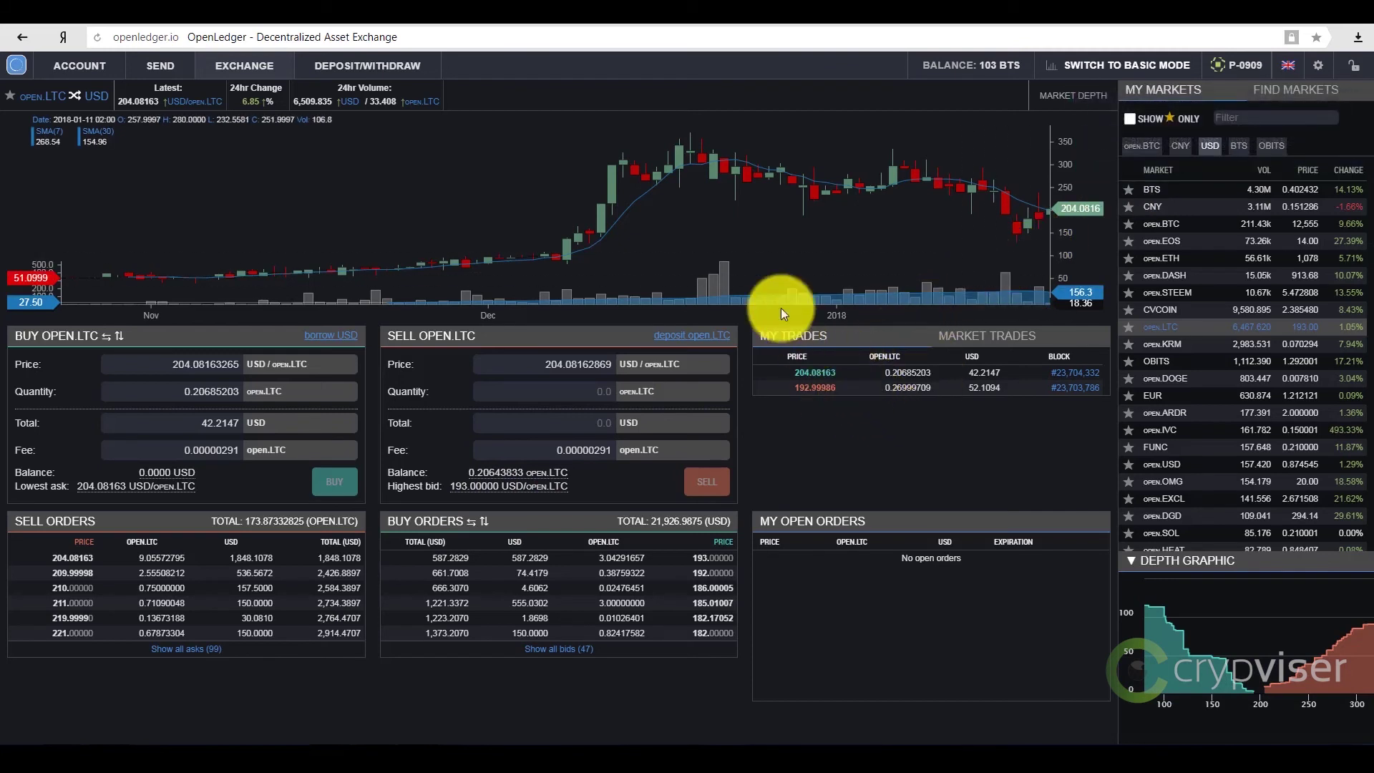
Step: On the Deposit & Withdraw page, choose OPEN.LTC as the coin to withdraw
{"action": "left_click", "coordinate": [408, 81]}
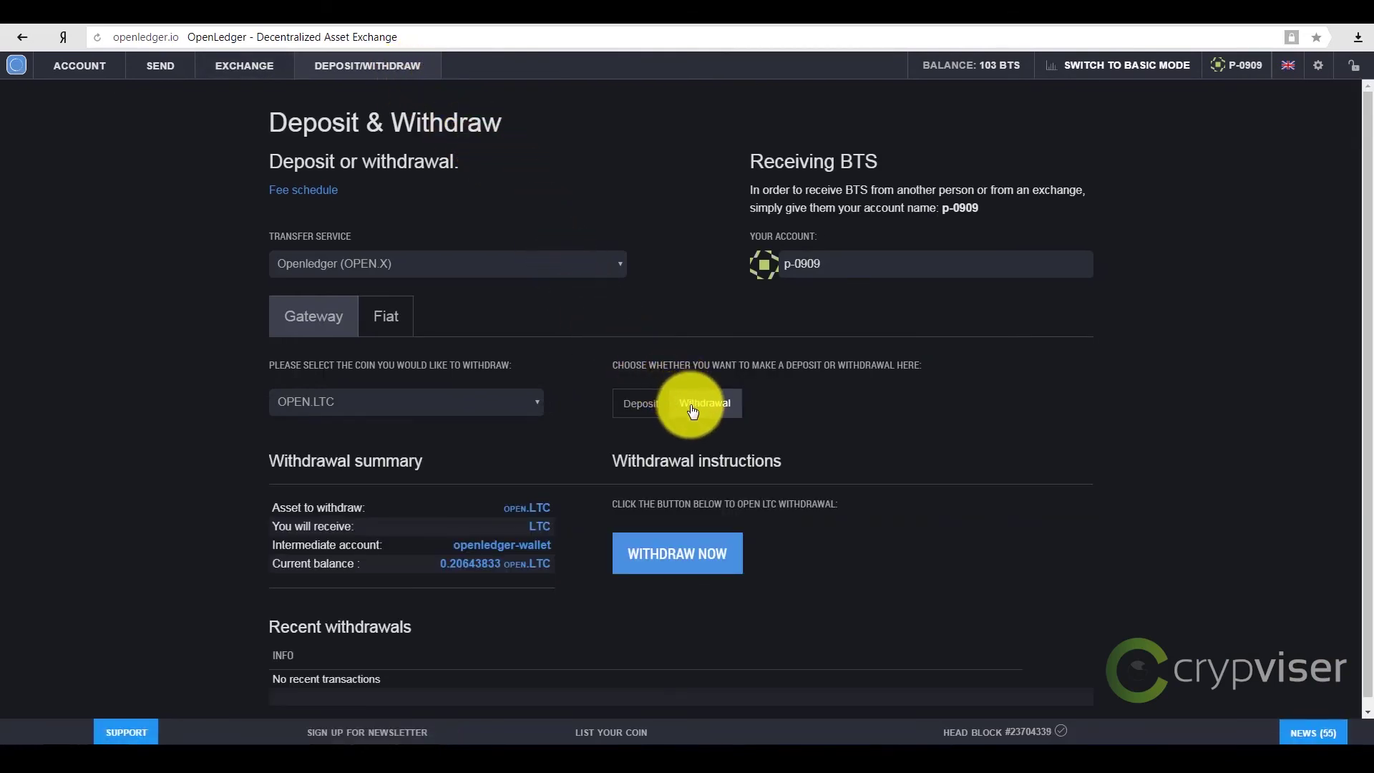
{"action": "left_click", "coordinate": [456, 400]}
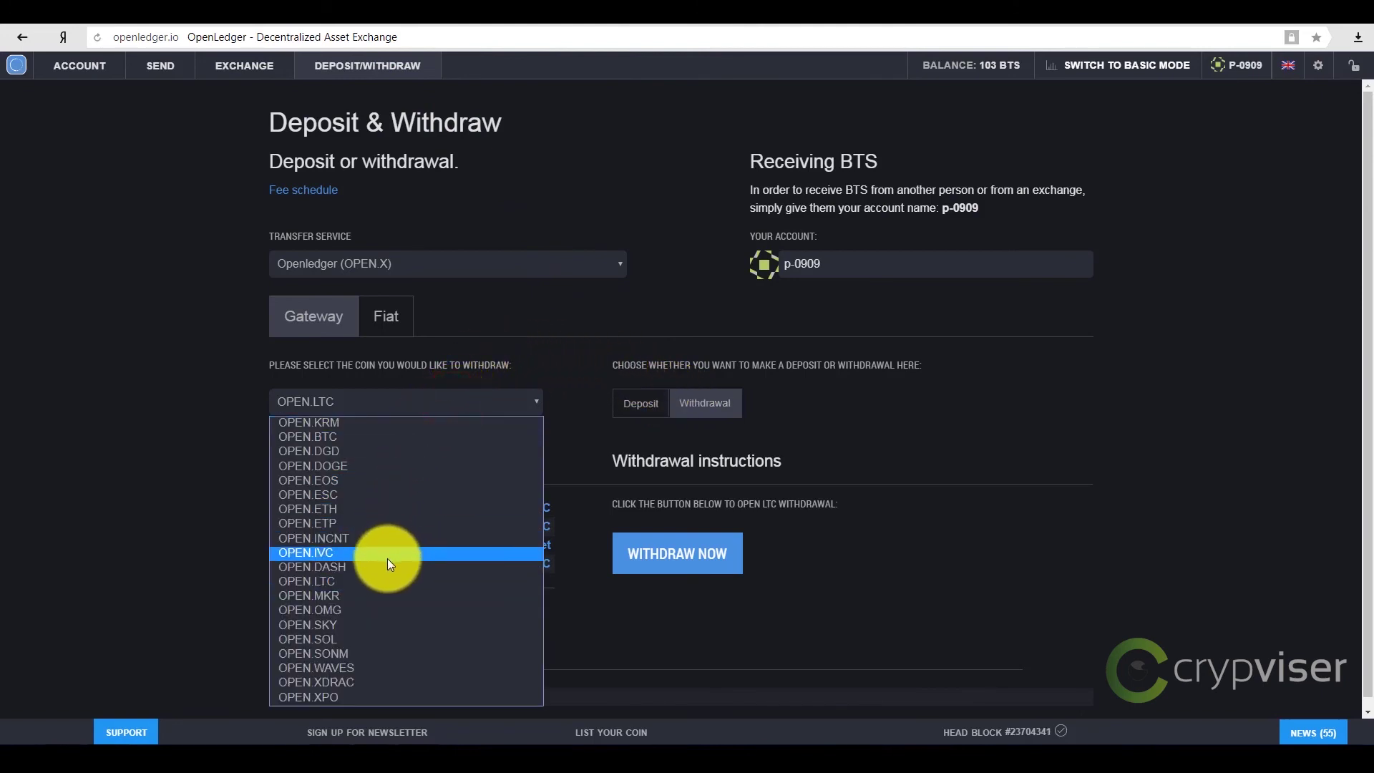
{"action": "left_click", "coordinate": [378, 581]}
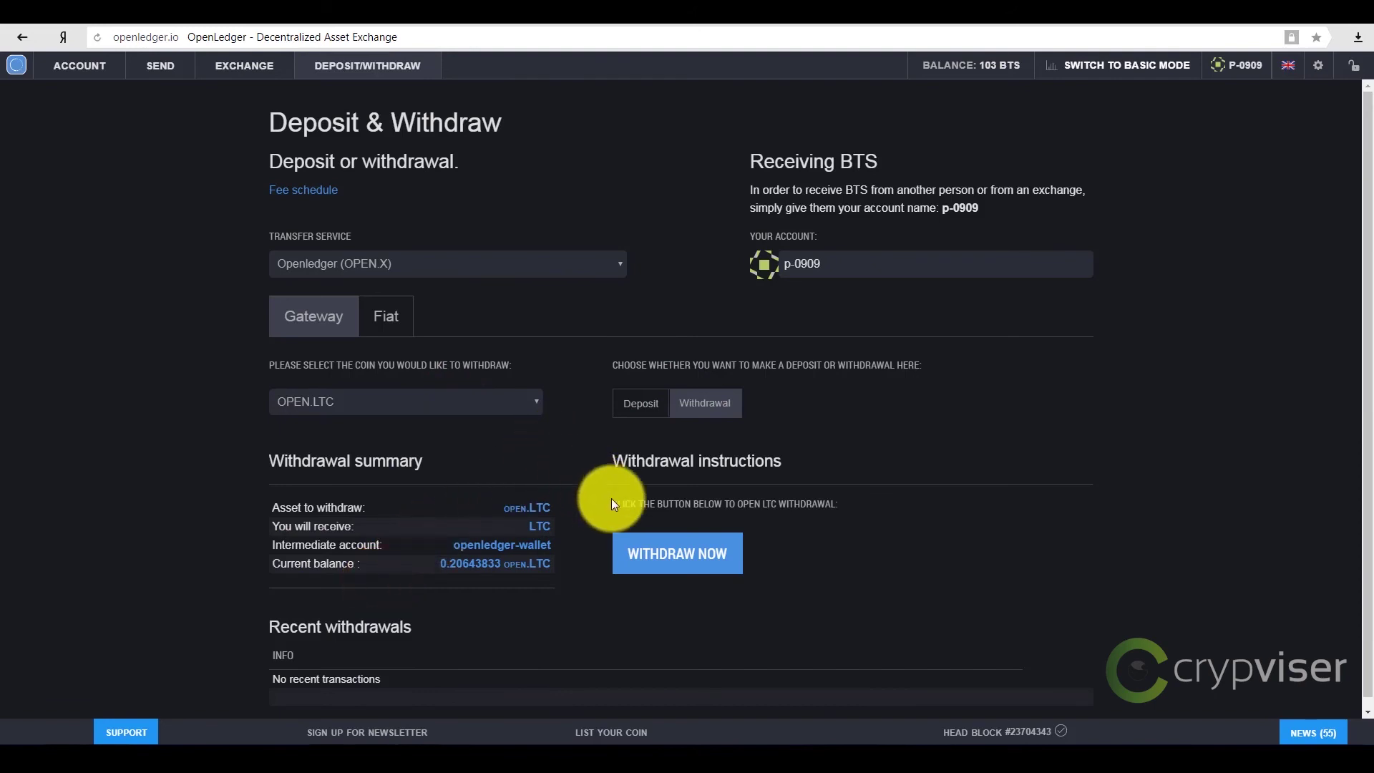
Step: Withdraw 0.206 OPEN.LTC to the Litecoin address, confirm it, and close the form
{"action": "left_click", "coordinate": [675, 569]}
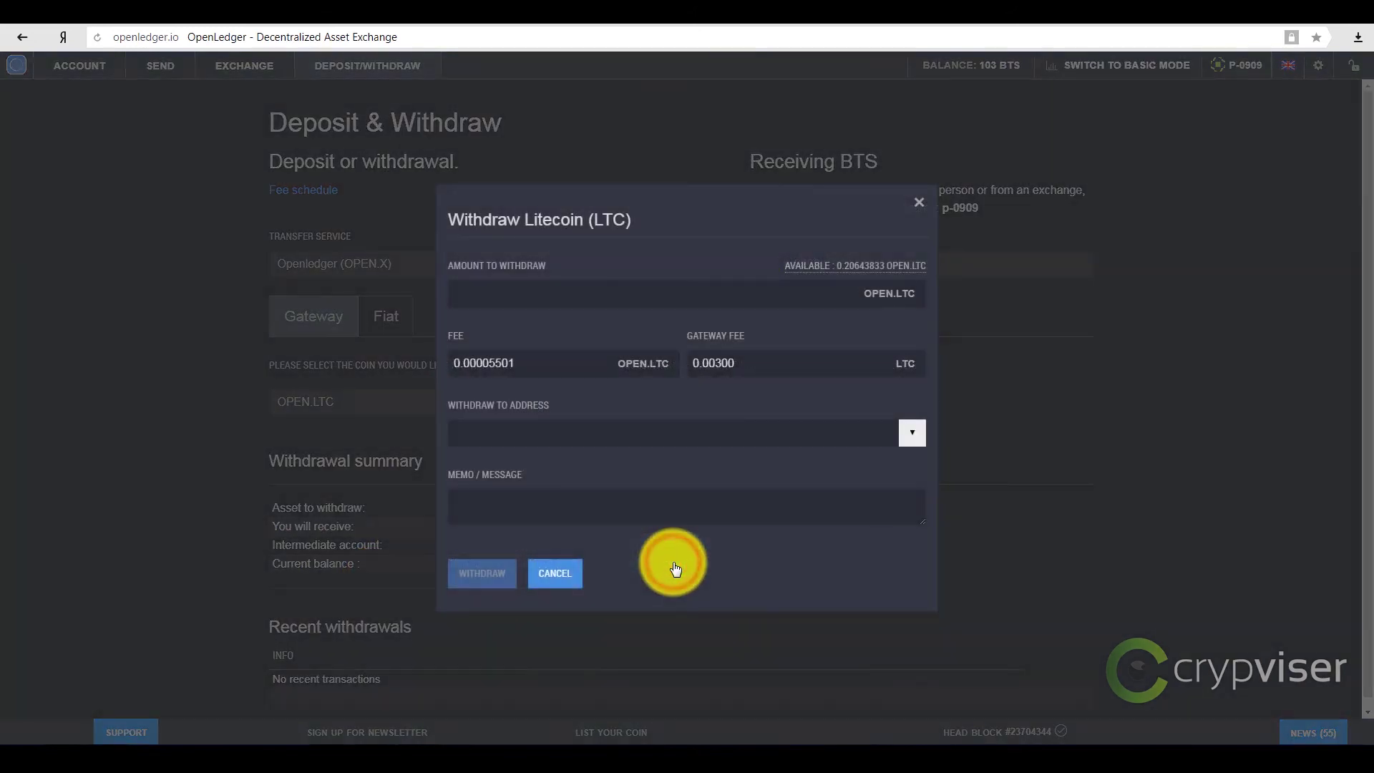
{"action": "left_click", "coordinate": [744, 430]}
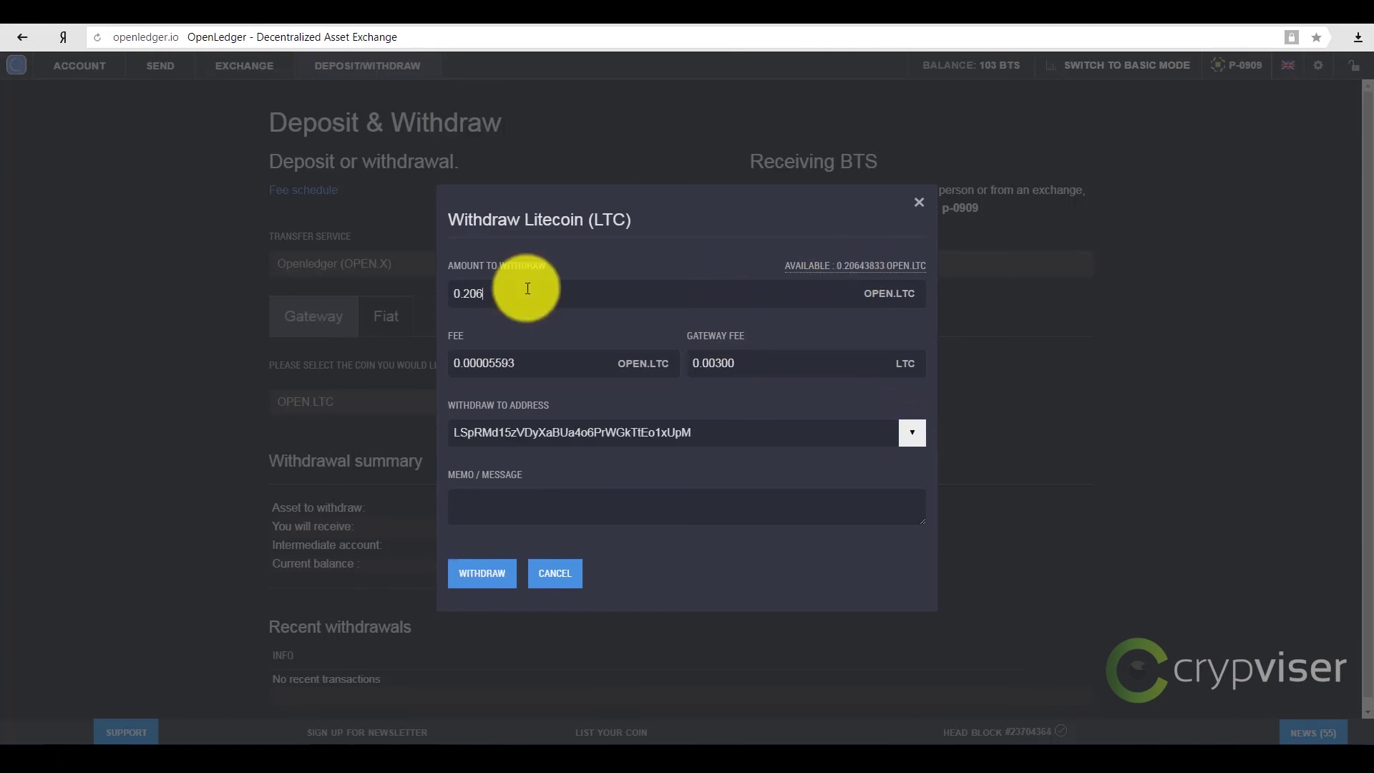
{"action": "left_click", "coordinate": [527, 288]}
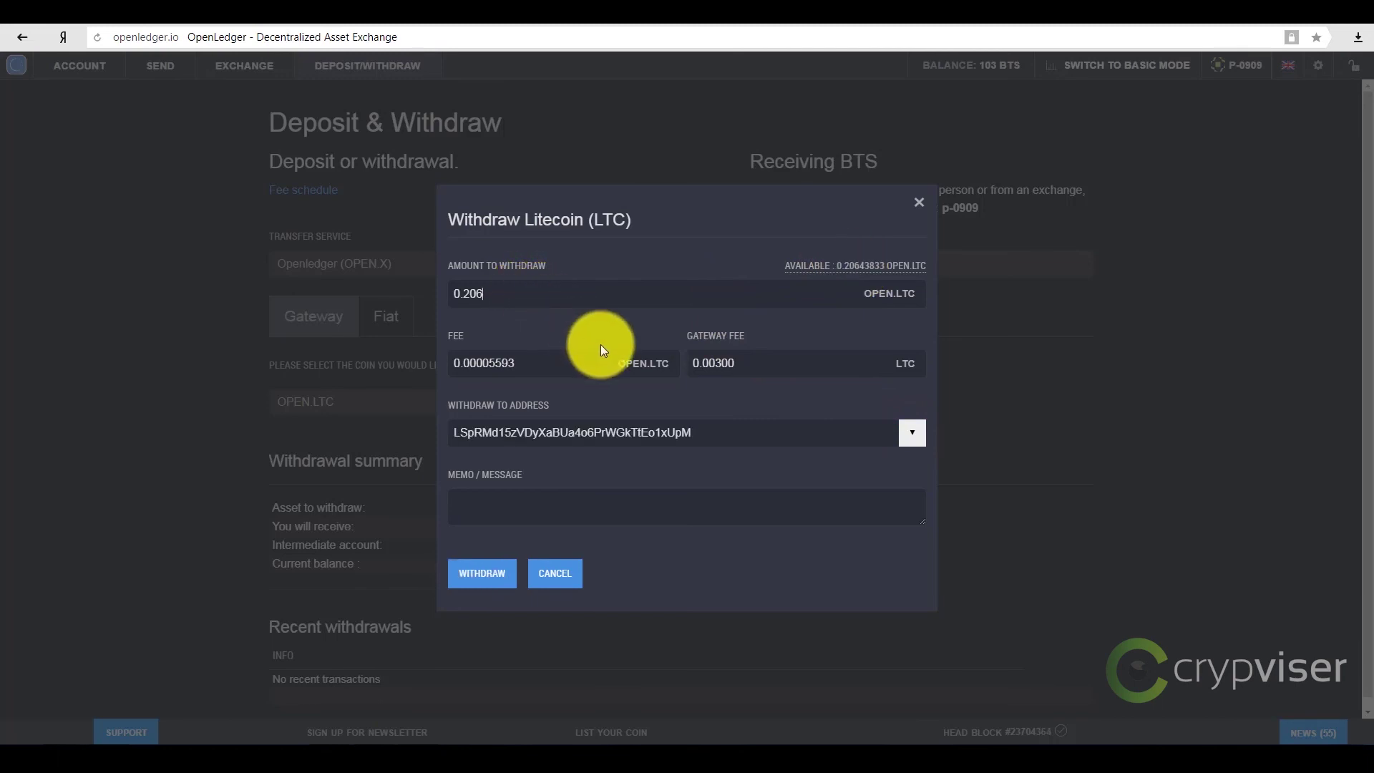
{"action": "left_click", "coordinate": [490, 576]}
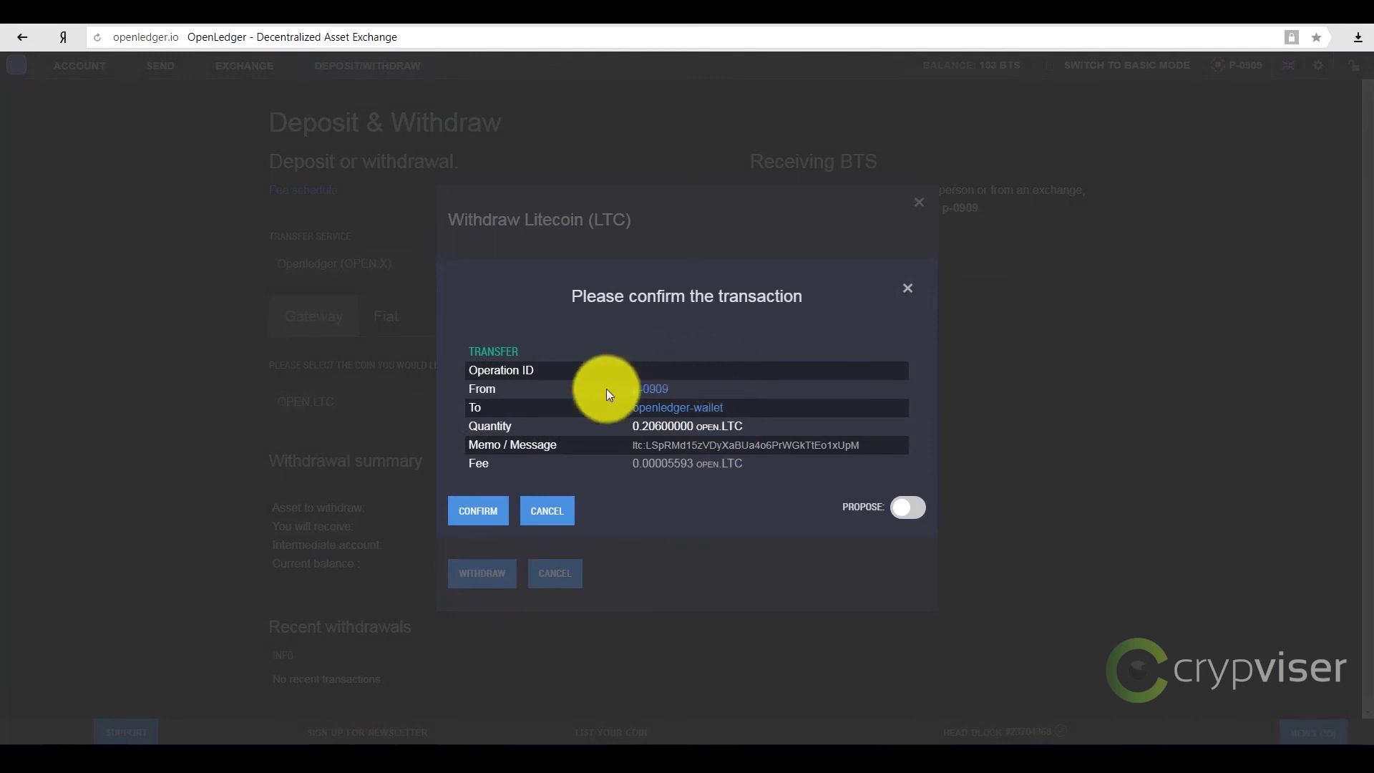
{"action": "left_click", "coordinate": [476, 507]}
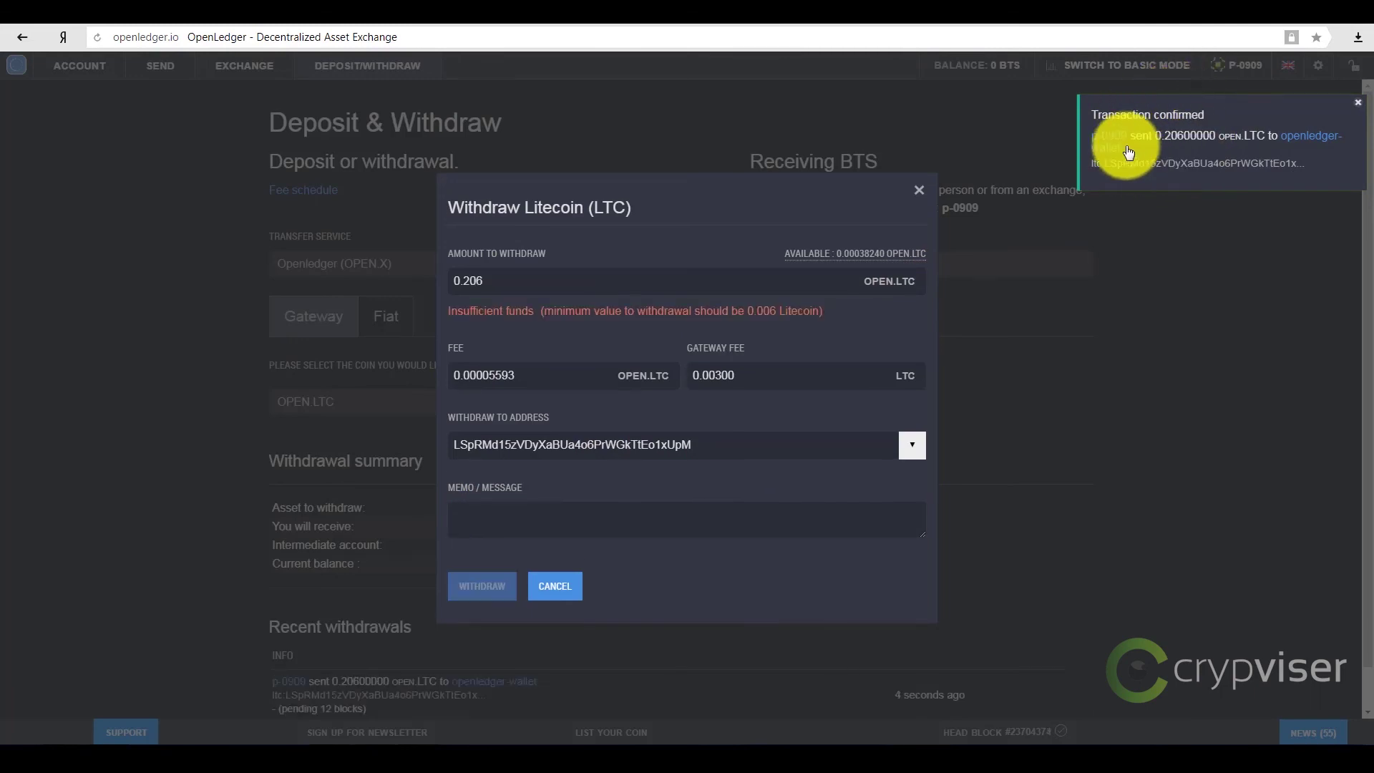
{"action": "left_click", "coordinate": [1358, 106]}
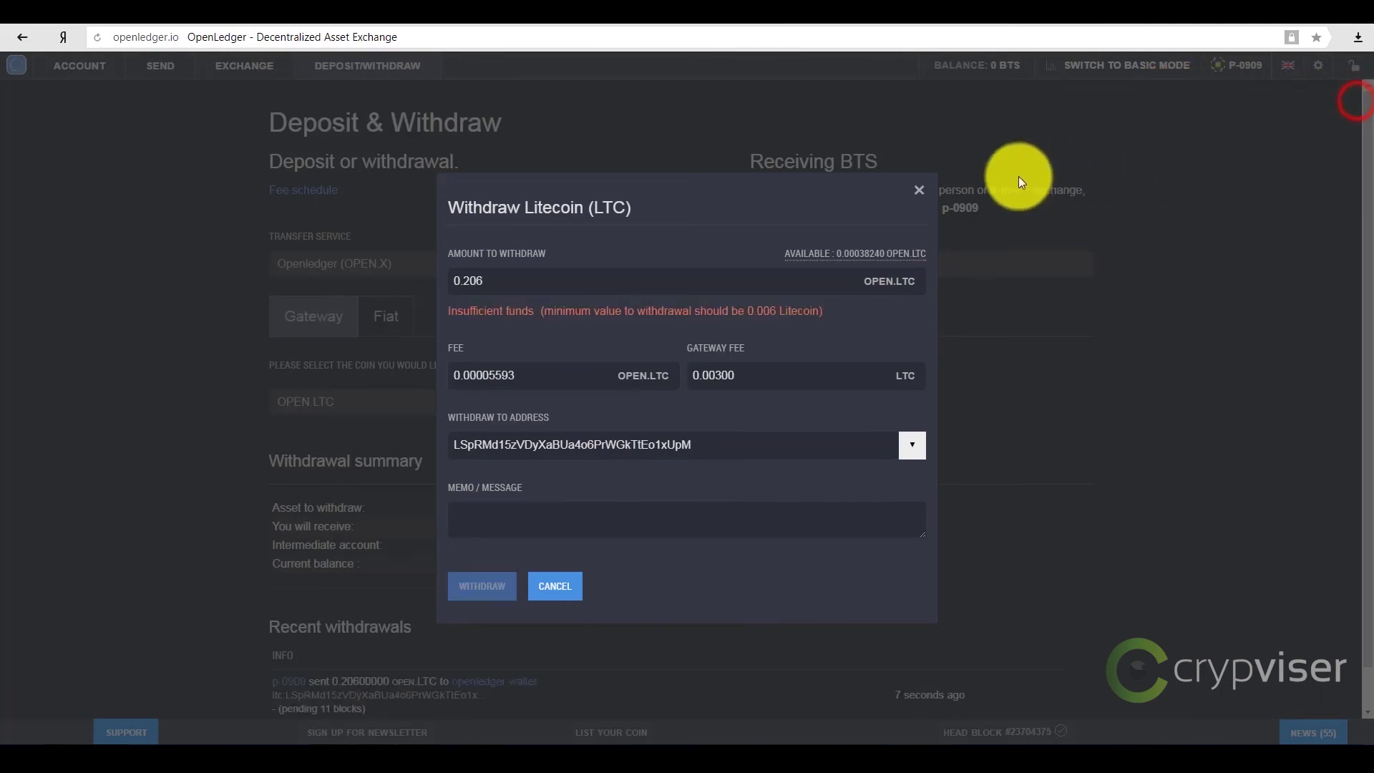
{"action": "left_click", "coordinate": [918, 194]}
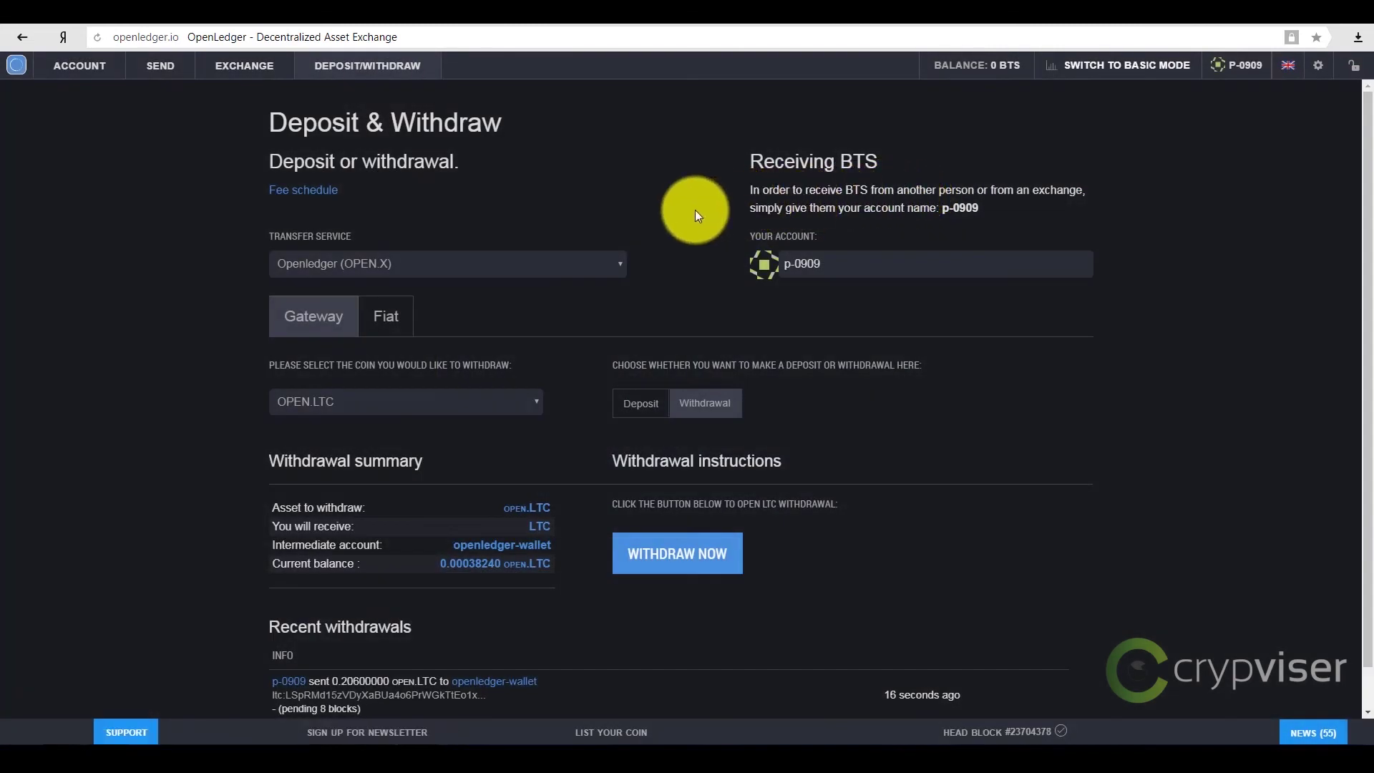
Step: Open the ACCOUNT portfolio showing 0.00038240 OPEN.LTC and 0 BTS
{"action": "left_click", "coordinate": [101, 69]}
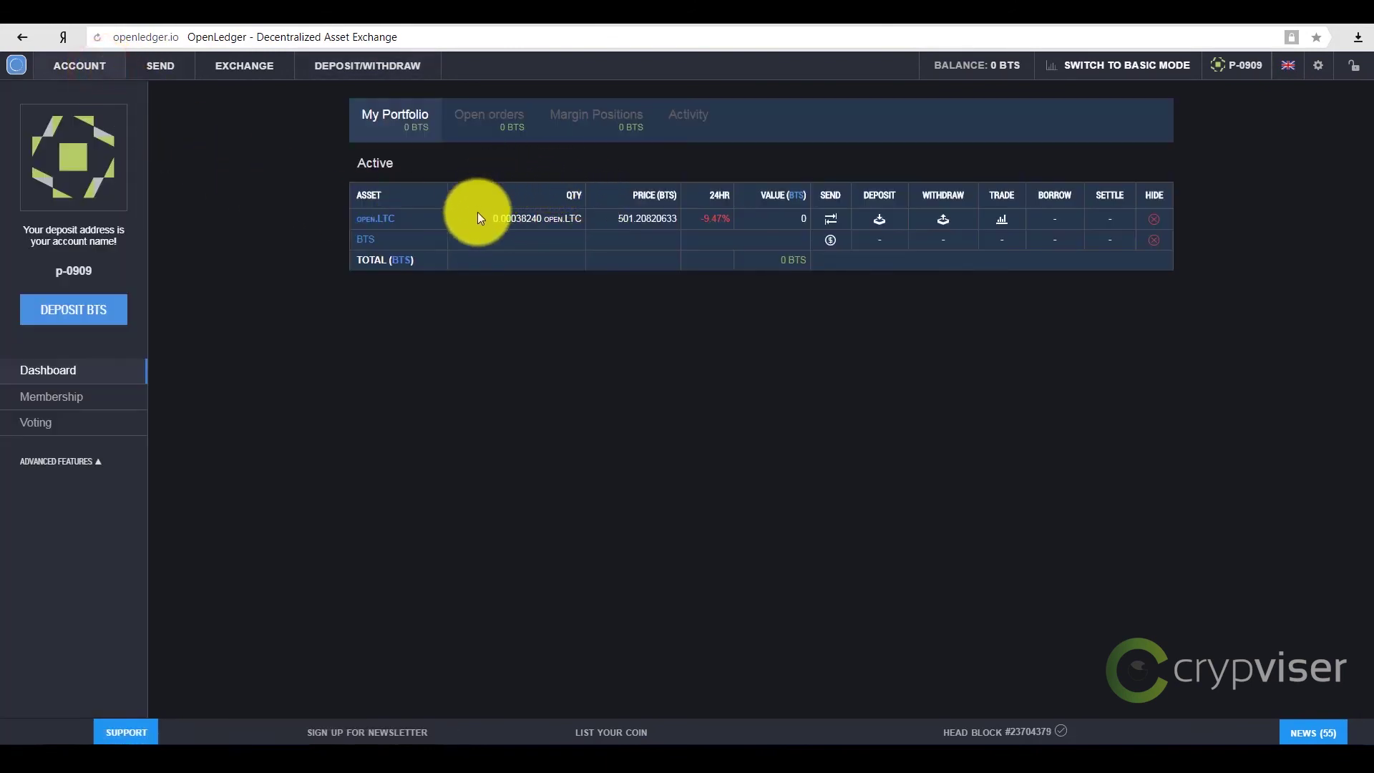